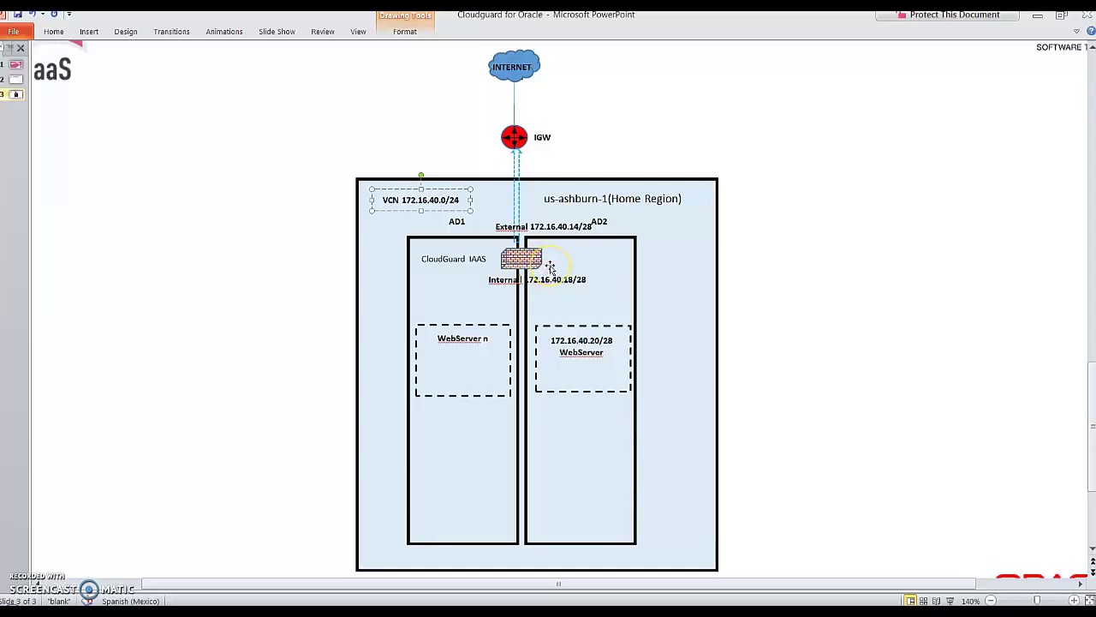
Step: Switch from the network diagram to the Oracle Cloud console and open the Object Storage bucket list
click(531, 279)
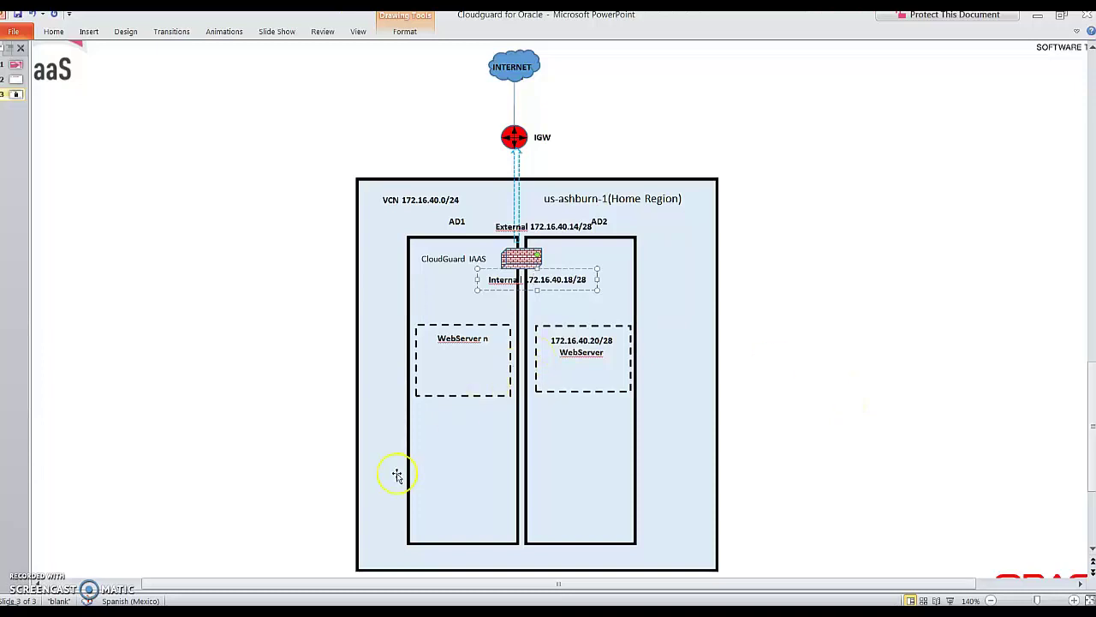
click(141, 591)
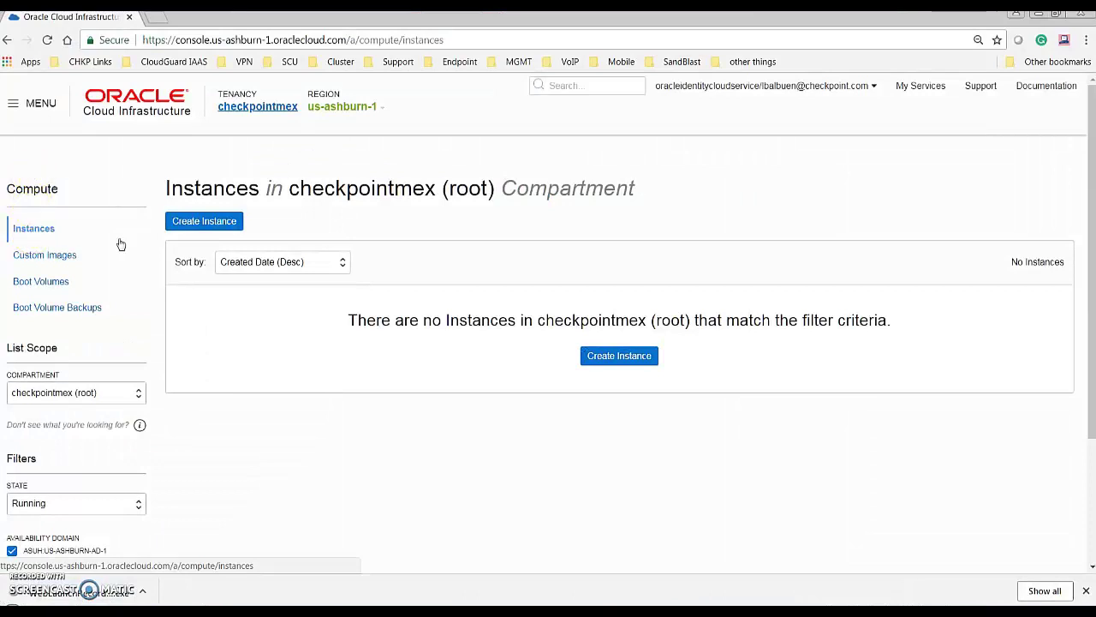
click(47, 118)
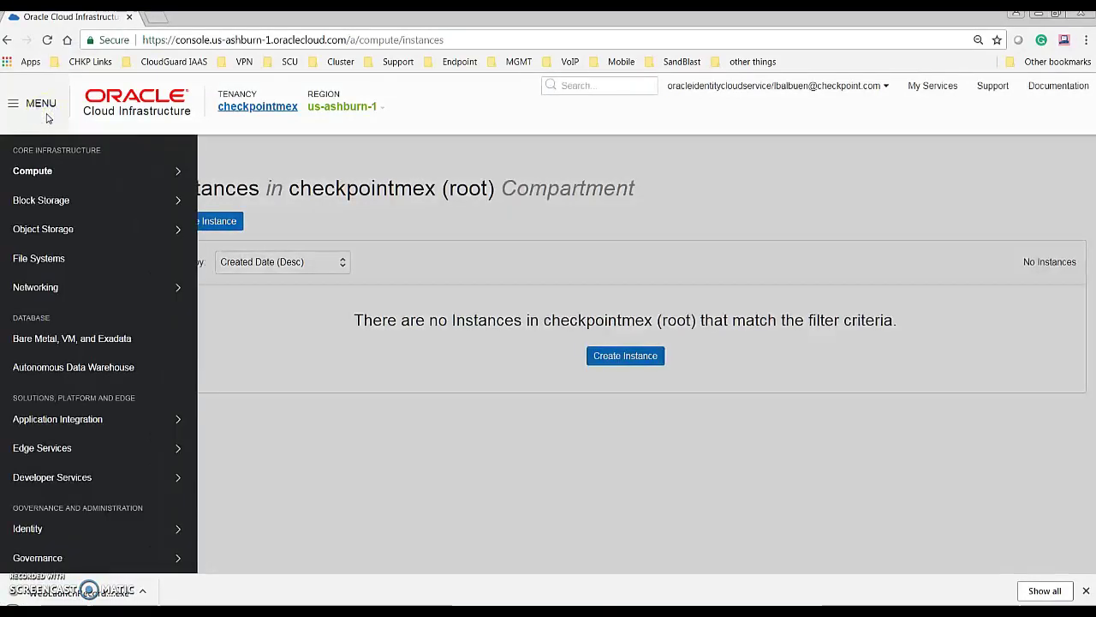
mouse_move(56, 228)
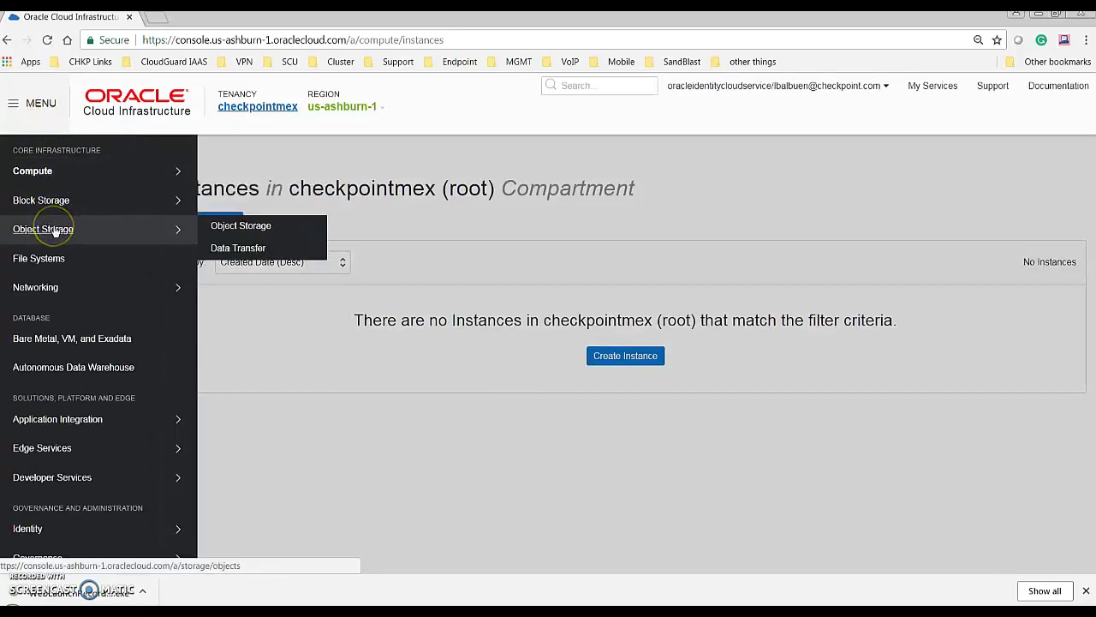
click(55, 229)
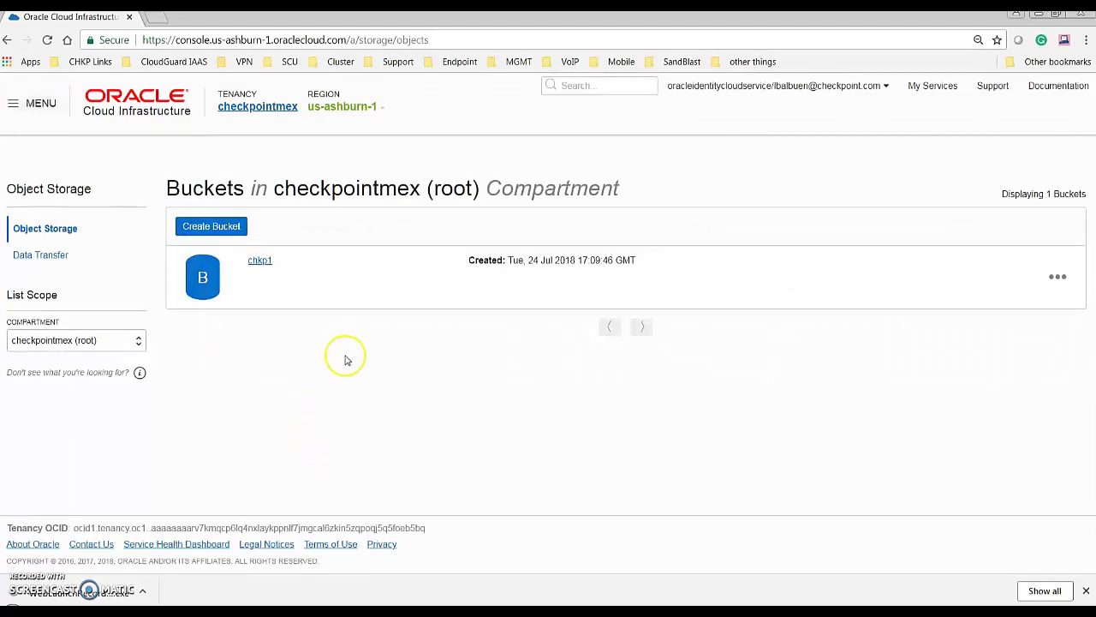
Step: Open the chkp1 bucket and examine its ogu_GAR1-21-003.qcow2 object and bucket information
drag(171, 186, 247, 187)
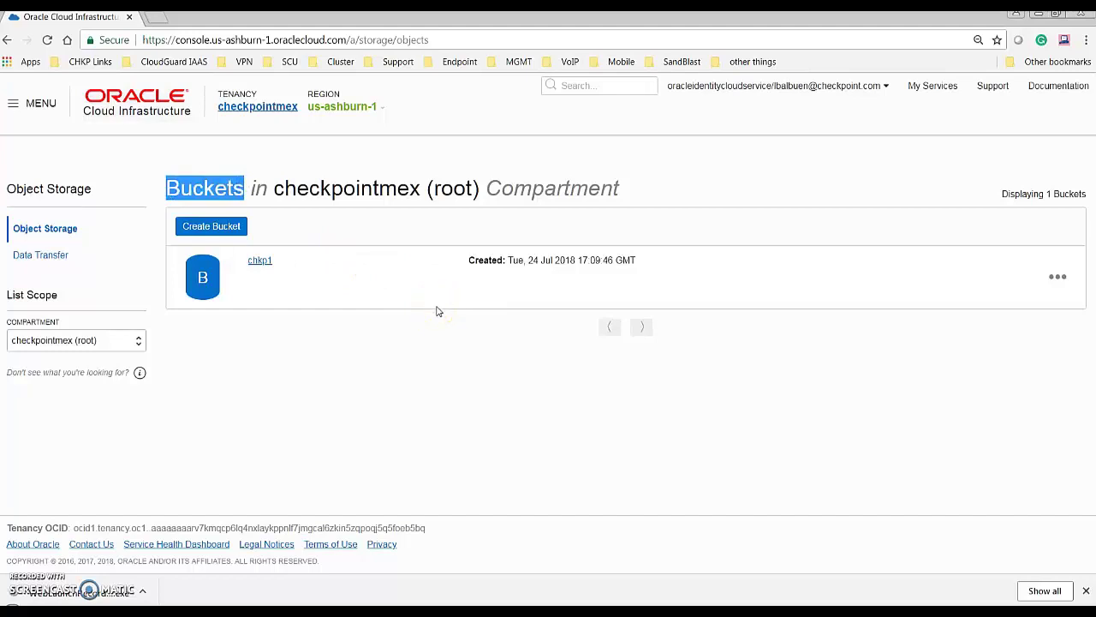
click(259, 260)
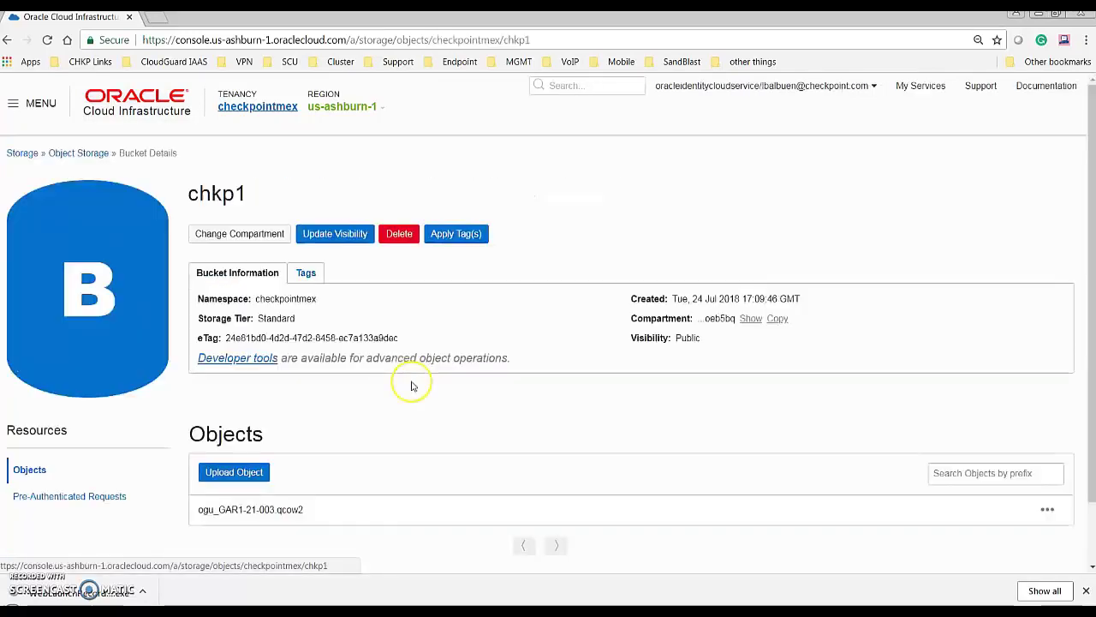
drag(312, 513, 190, 522)
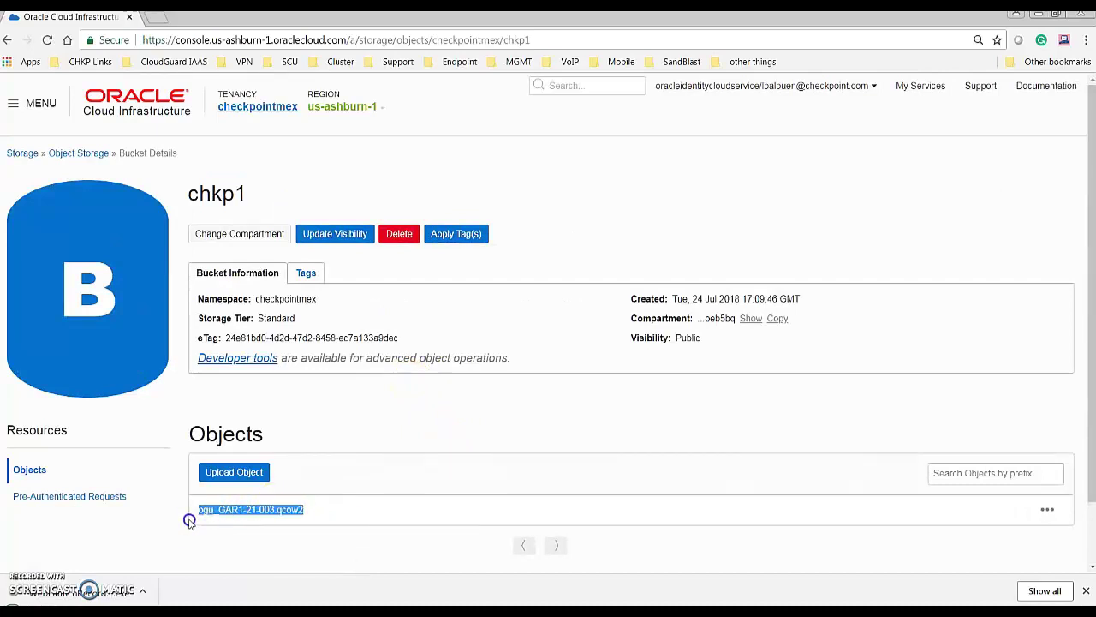
click(385, 512)
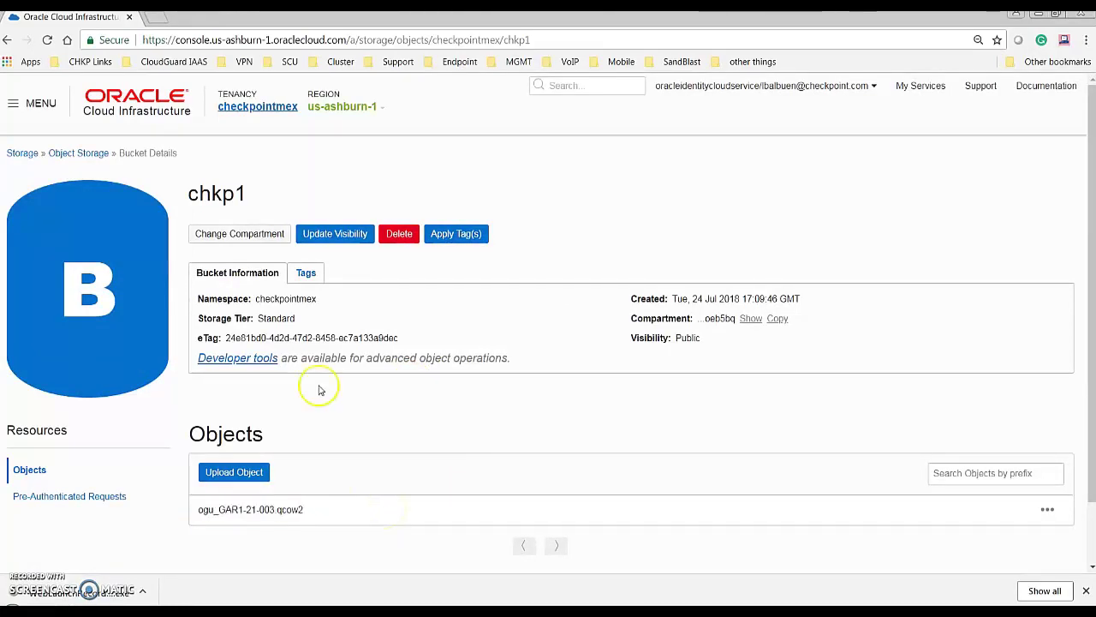
click(248, 293)
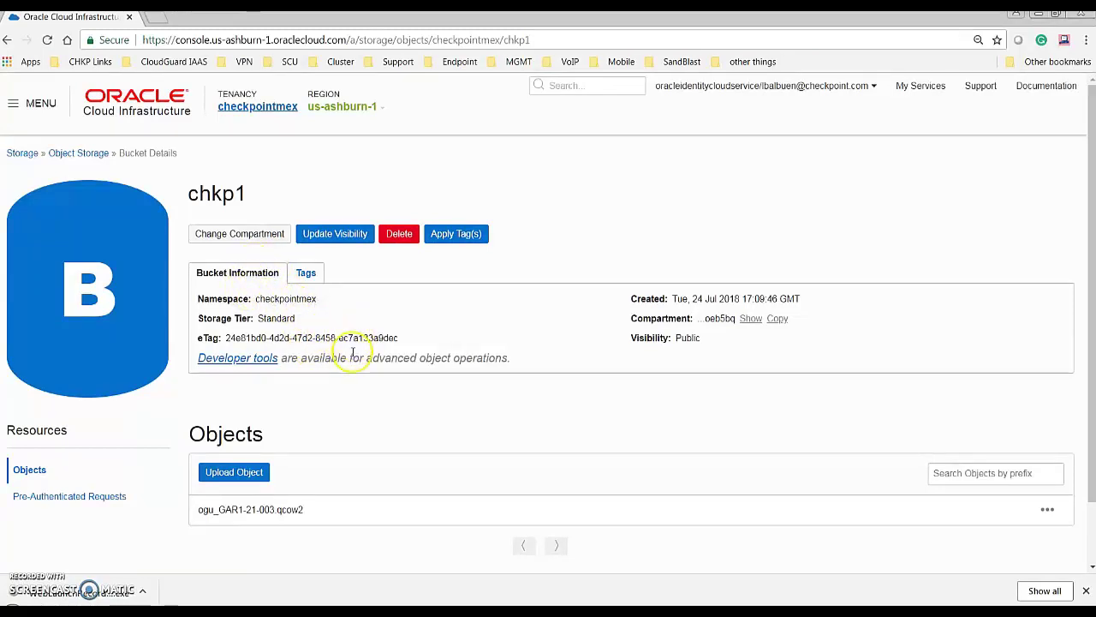
Step: Switch to the PowerPoint presentation and show the slide listing the cloud components, pointing out the VCN entry
click(20, 106)
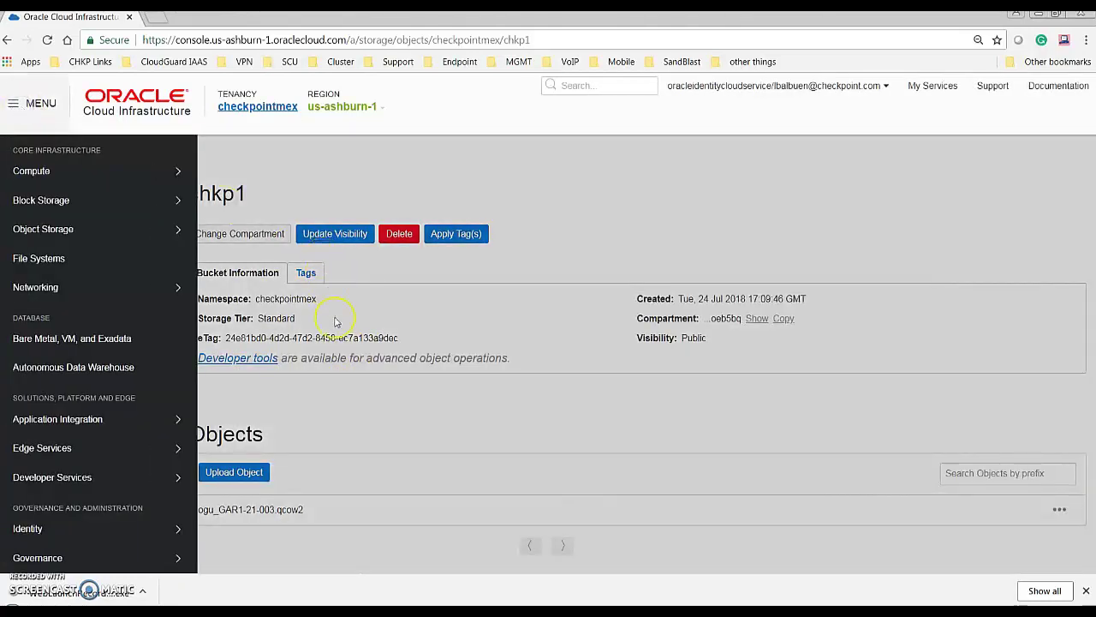
click(335, 330)
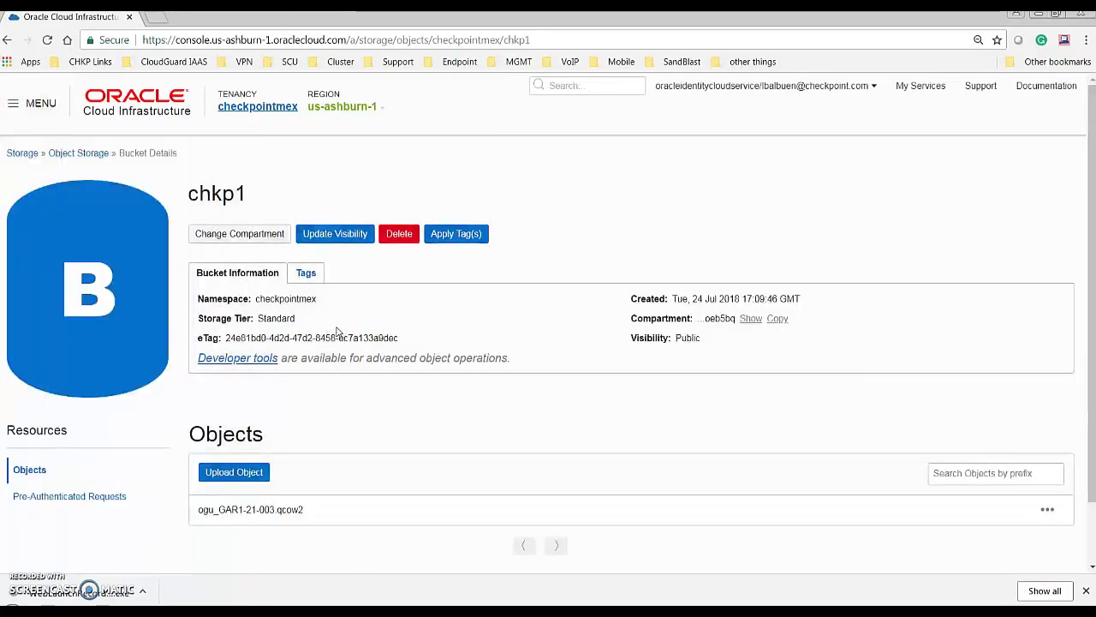
click(32, 112)
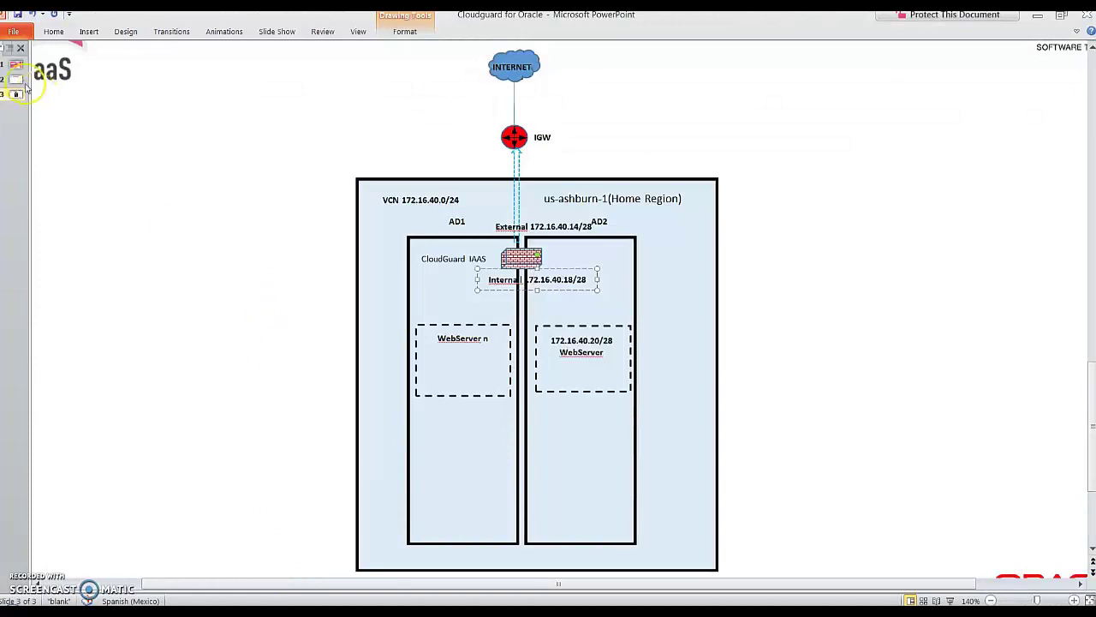
click(16, 78)
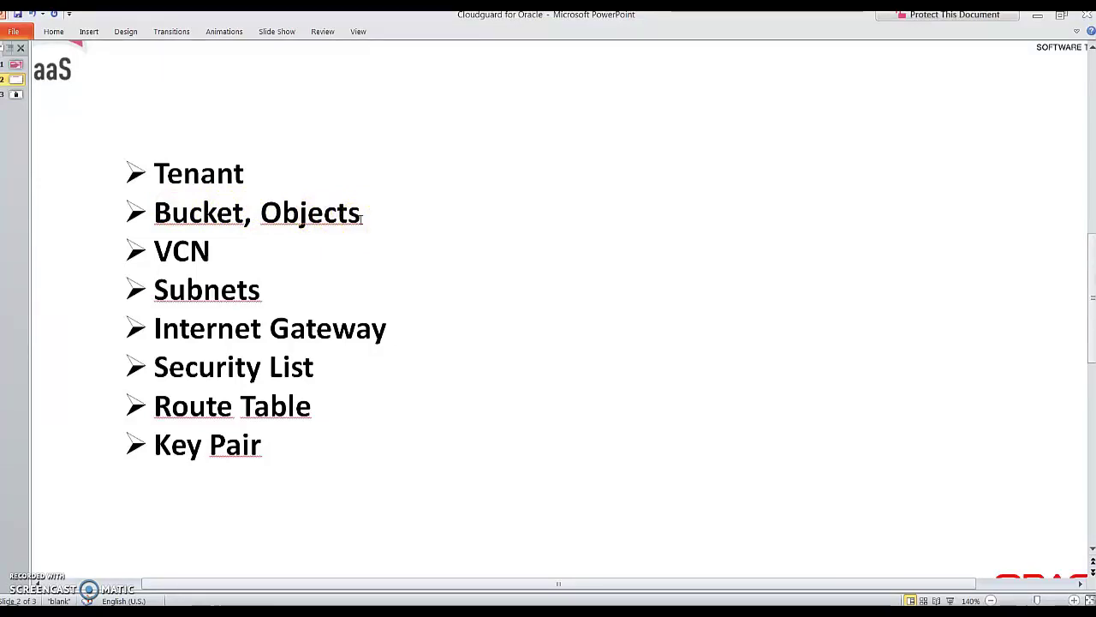
click(171, 251)
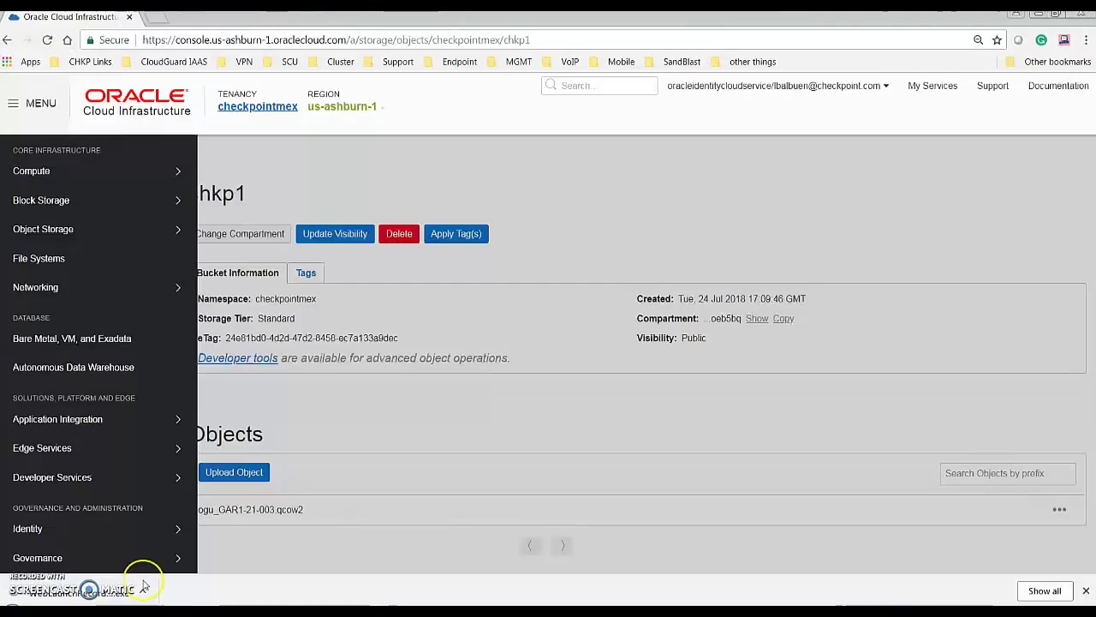
Step: In the Oracle Cloud console, start a new virtual cloud network named vcn_Chkp in the checkpointmex (root) compartment
mouse_move(86, 291)
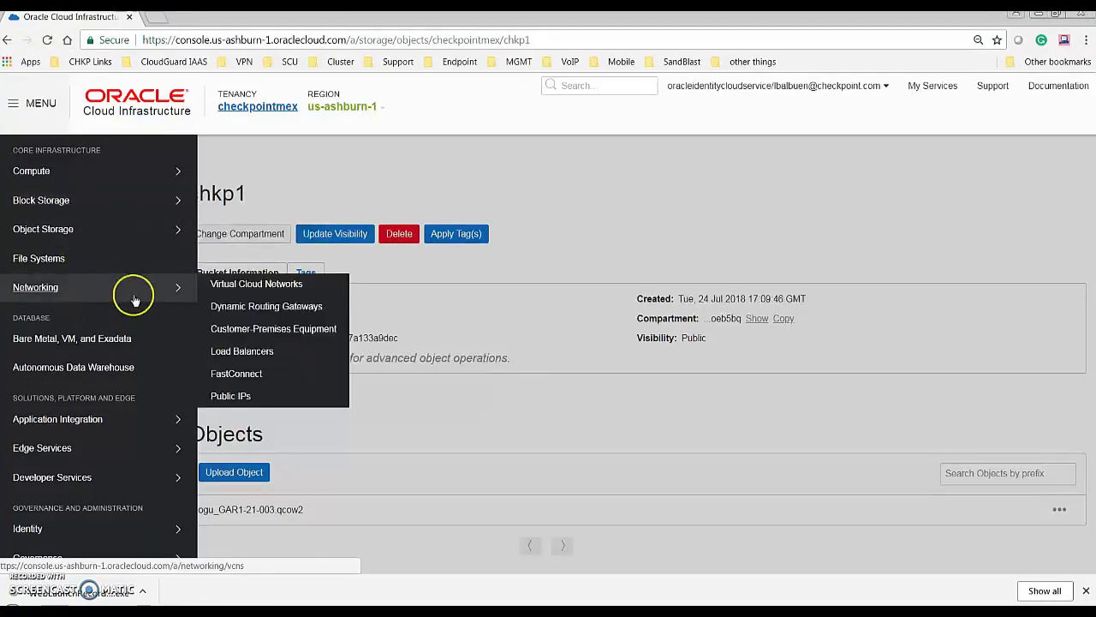
click(257, 286)
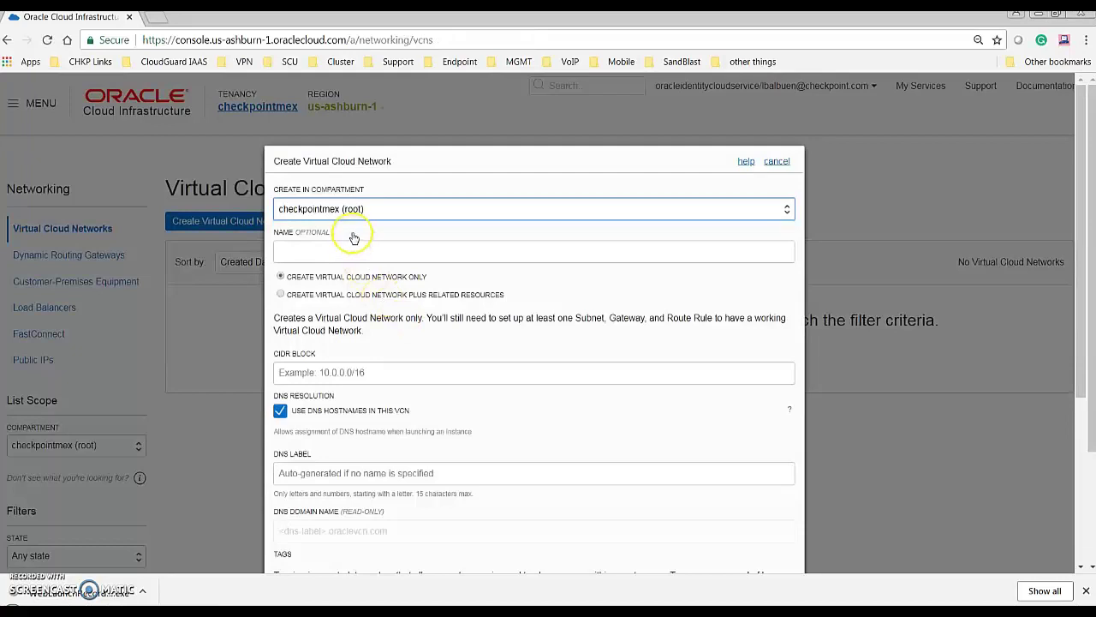
click(351, 249)
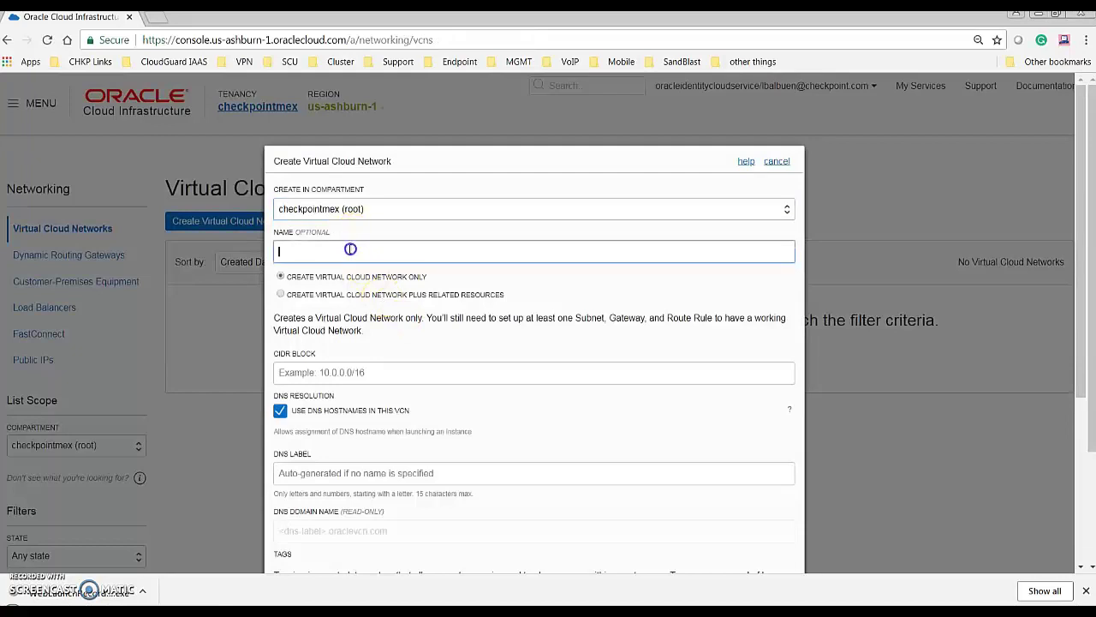
text(vcn)
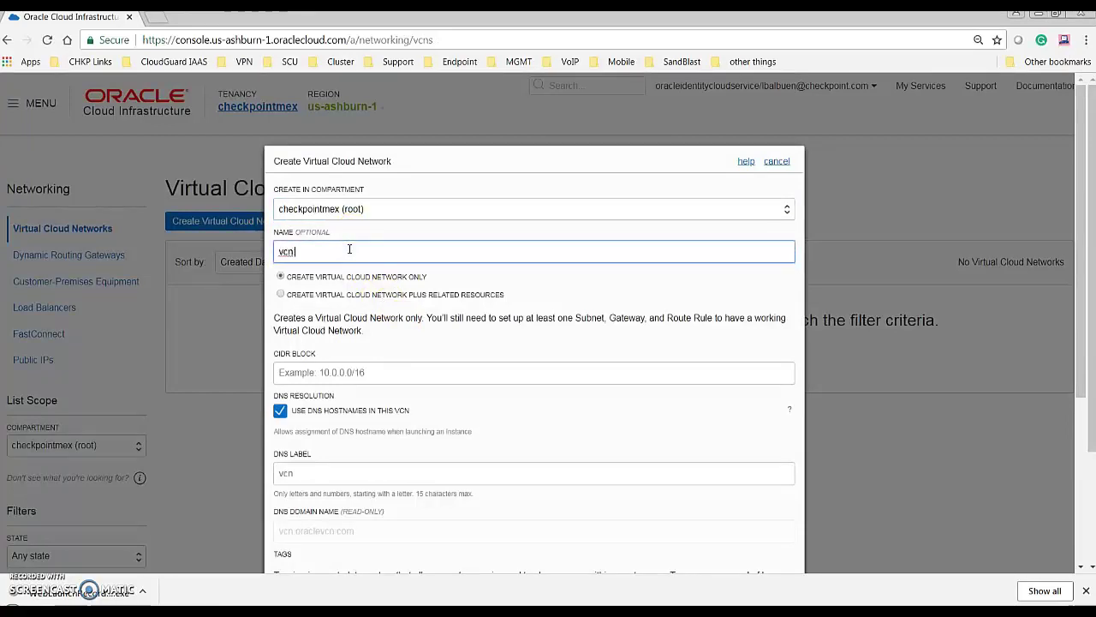
text(_Chkp)
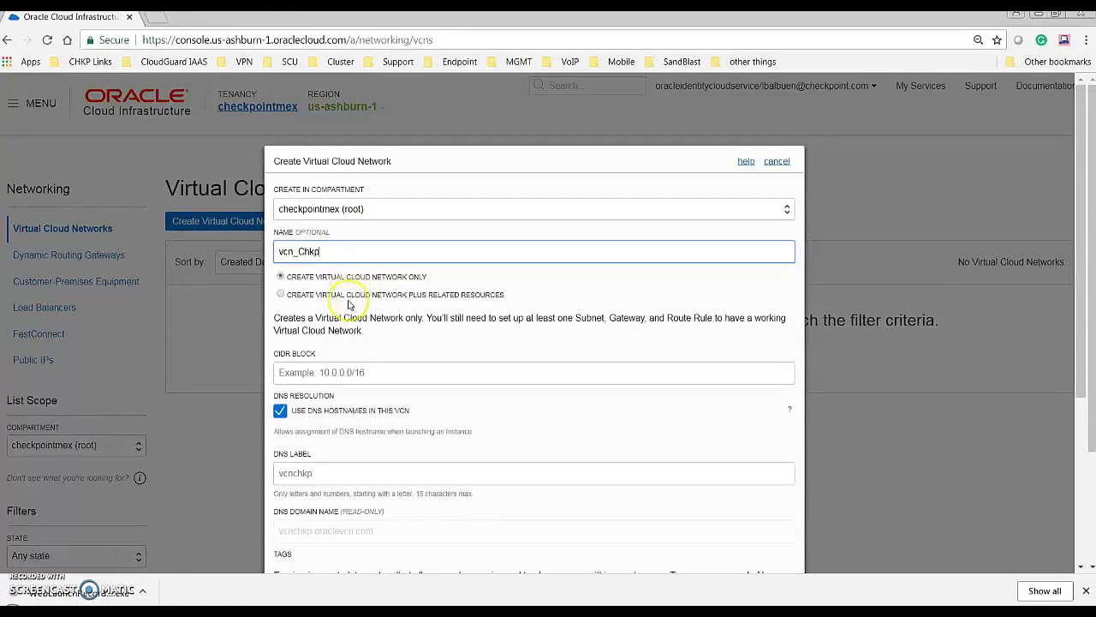
Step: Set the network's CIDR block to 172.16.40.0/24 and create the virtual cloud network
scroll(330, 243, down, 2)
click(330, 242)
text(172)
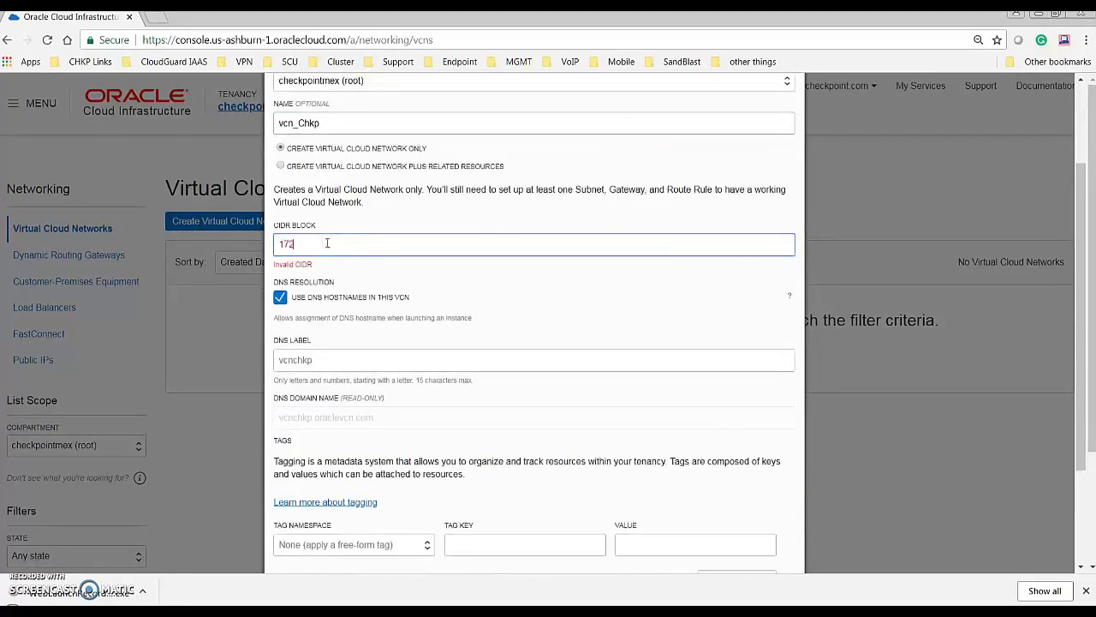
text(.16.40.0)
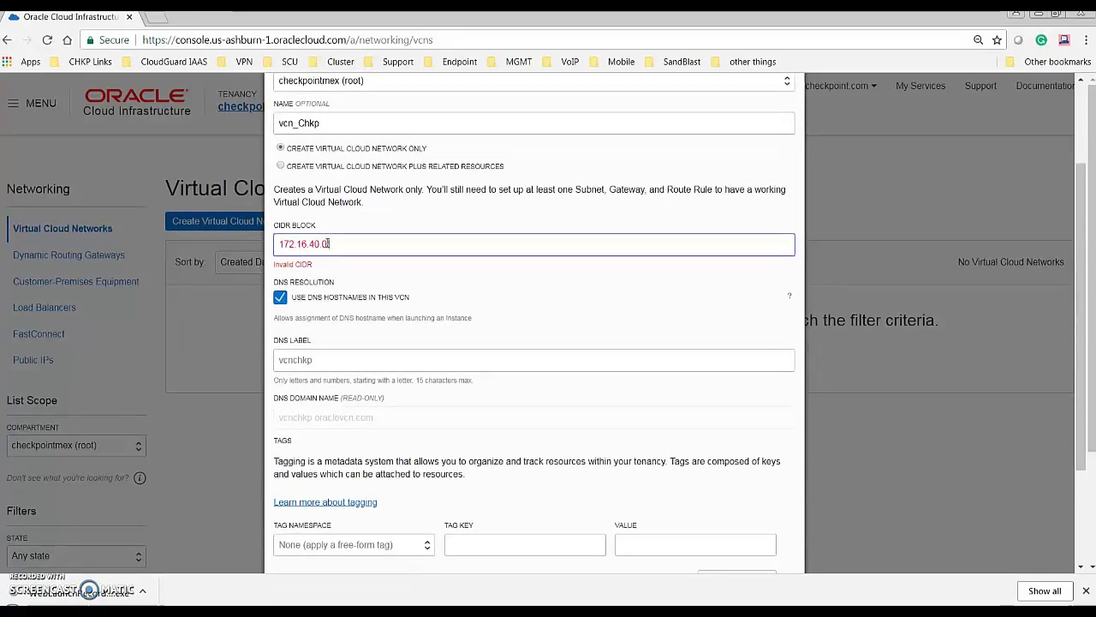
text(/24)
drag(1077, 386, 1078, 478)
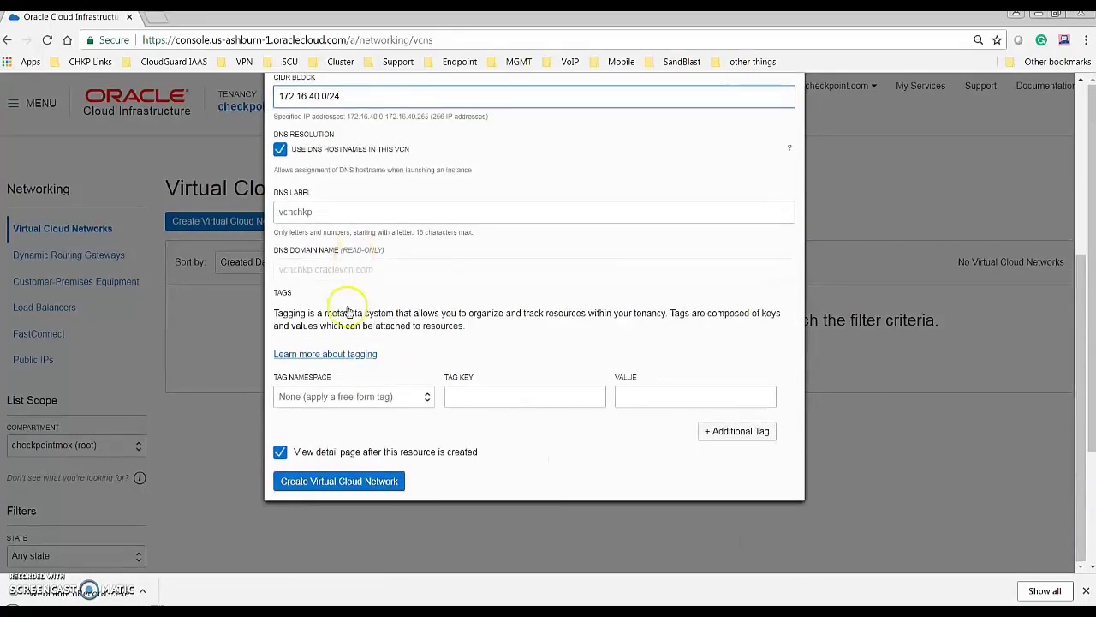
click(349, 481)
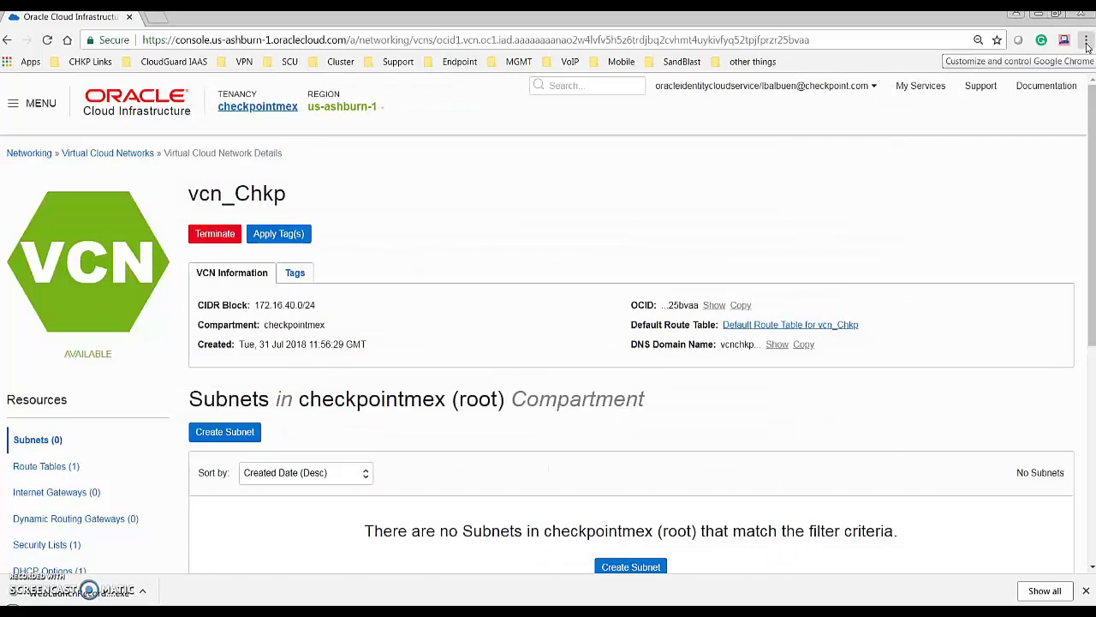
Step: Reduce the browser's page zoom to 80%
click(1085, 40)
click(991, 176)
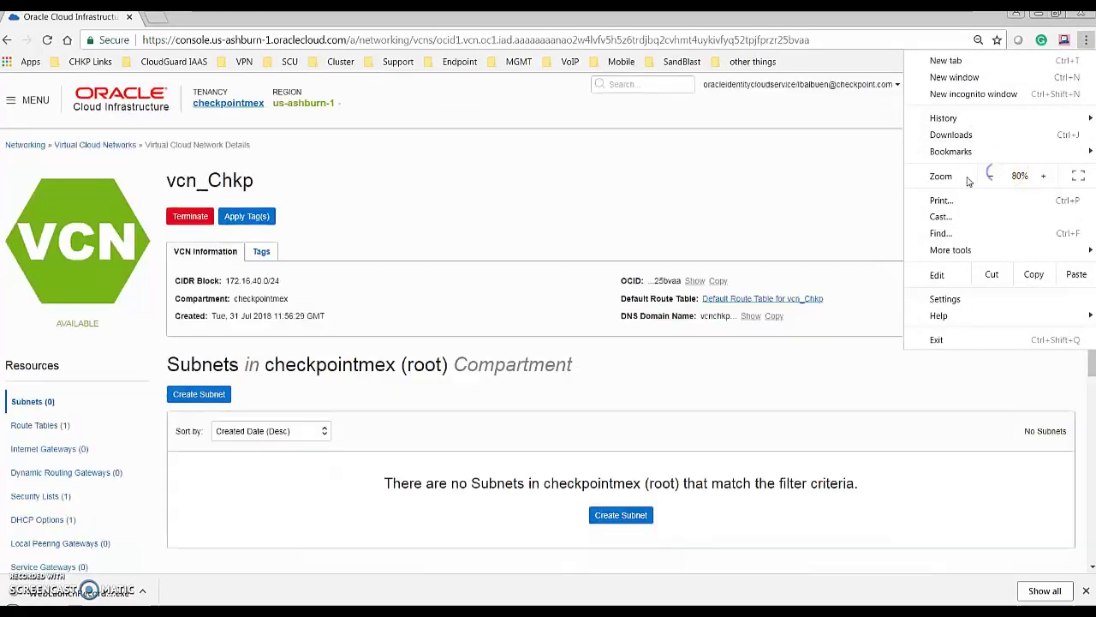
click(600, 346)
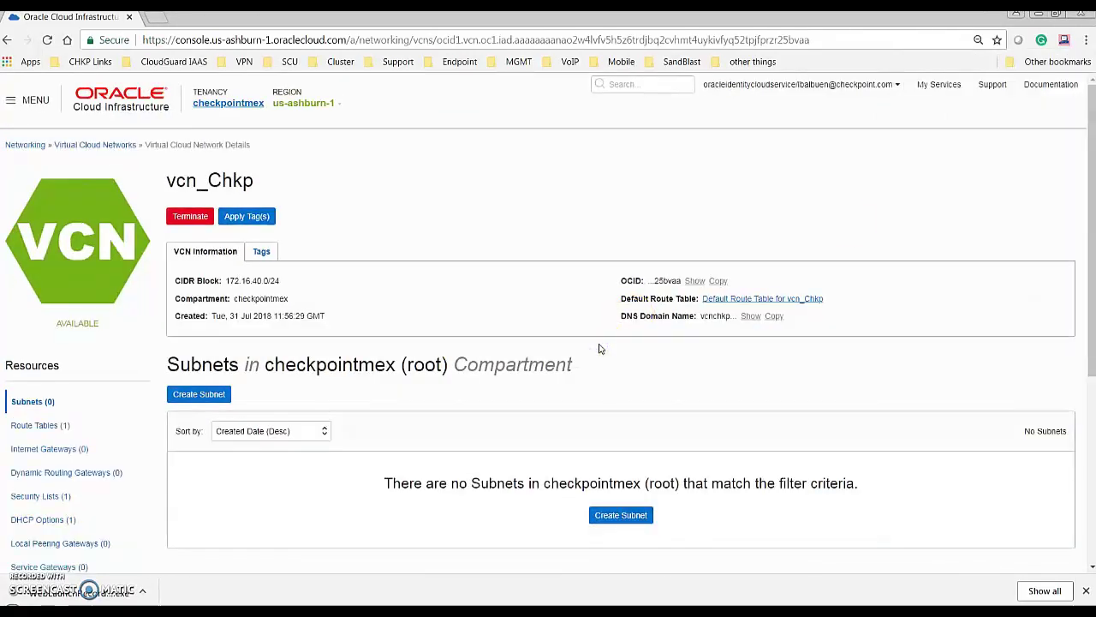
click(483, 381)
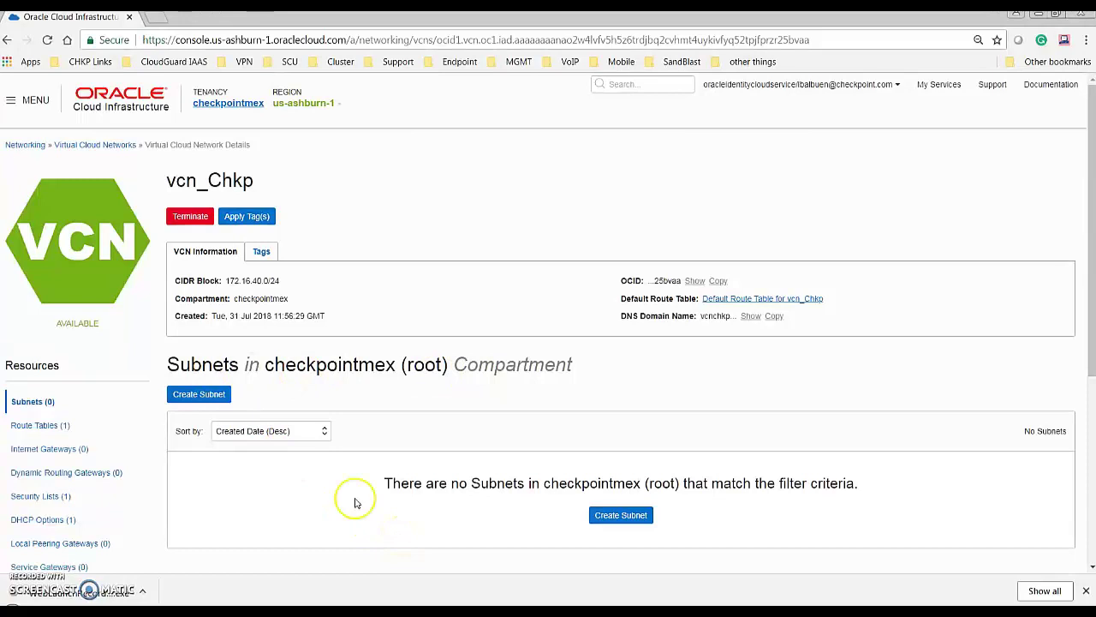
Step: Start a new subnet in vcn_Chkp named External, in availability domain asuH:US-ASHBURN-AD-1
click(206, 399)
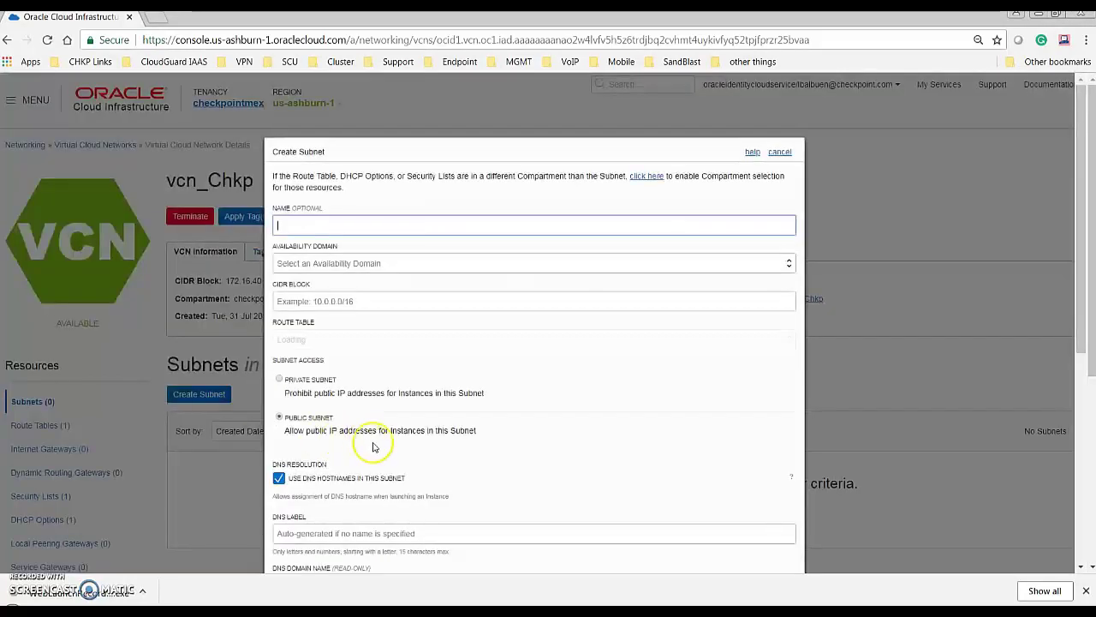
text(external)
click(319, 266)
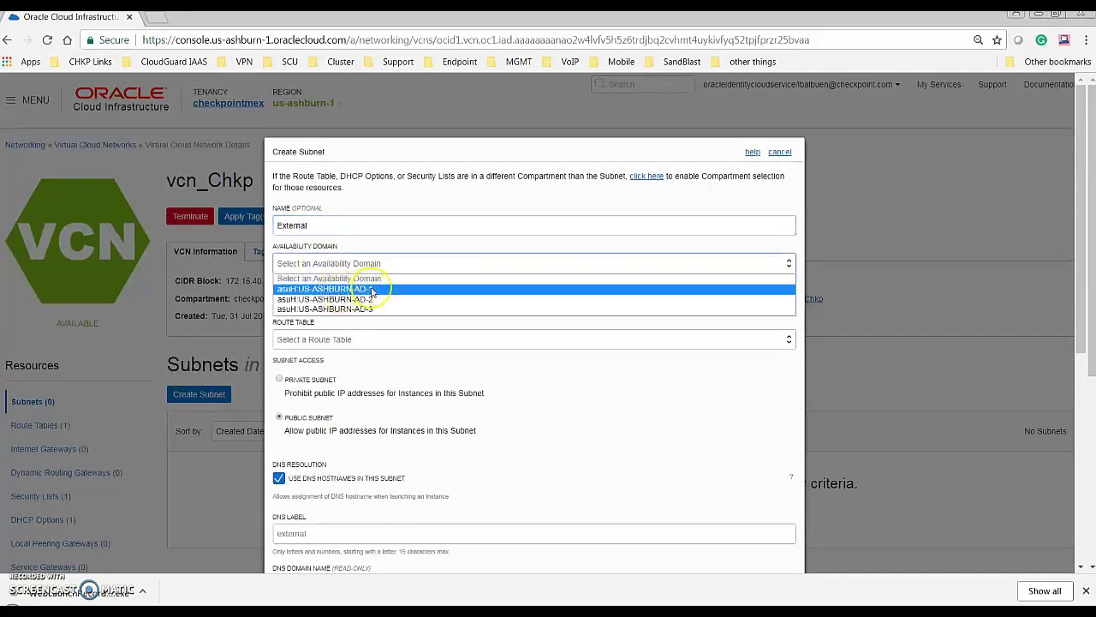
click(372, 291)
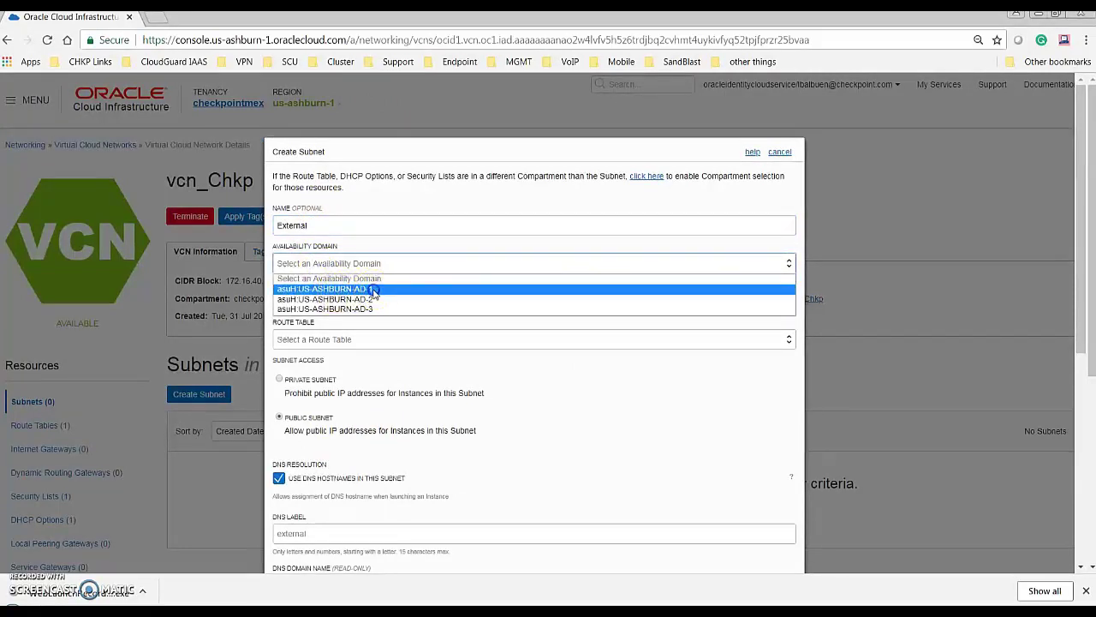
Step: Set the subnet's CIDR block to 172.16.40.0/28 and assign the Default Route Table for vcn_Chkp
click(416, 305)
text(172.16.4)
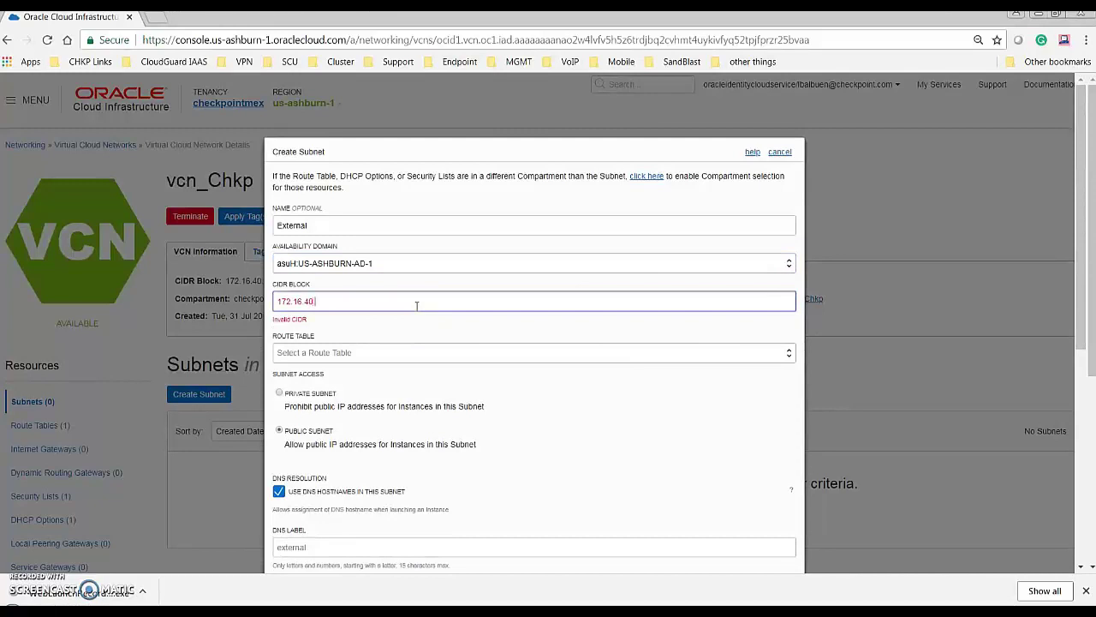
text(0.0/28)
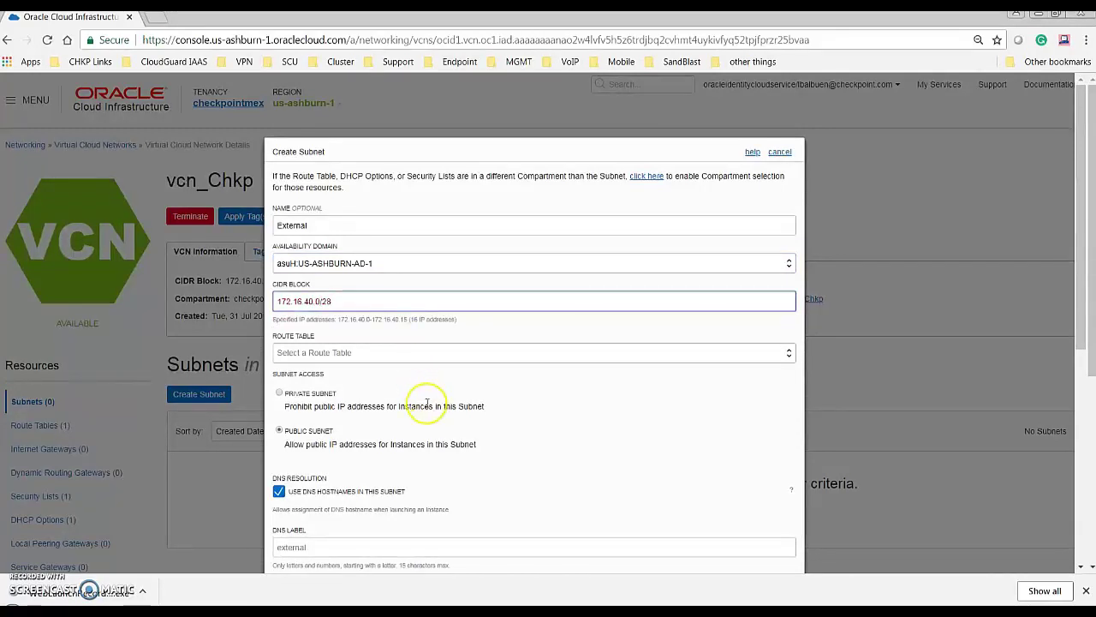
click(368, 352)
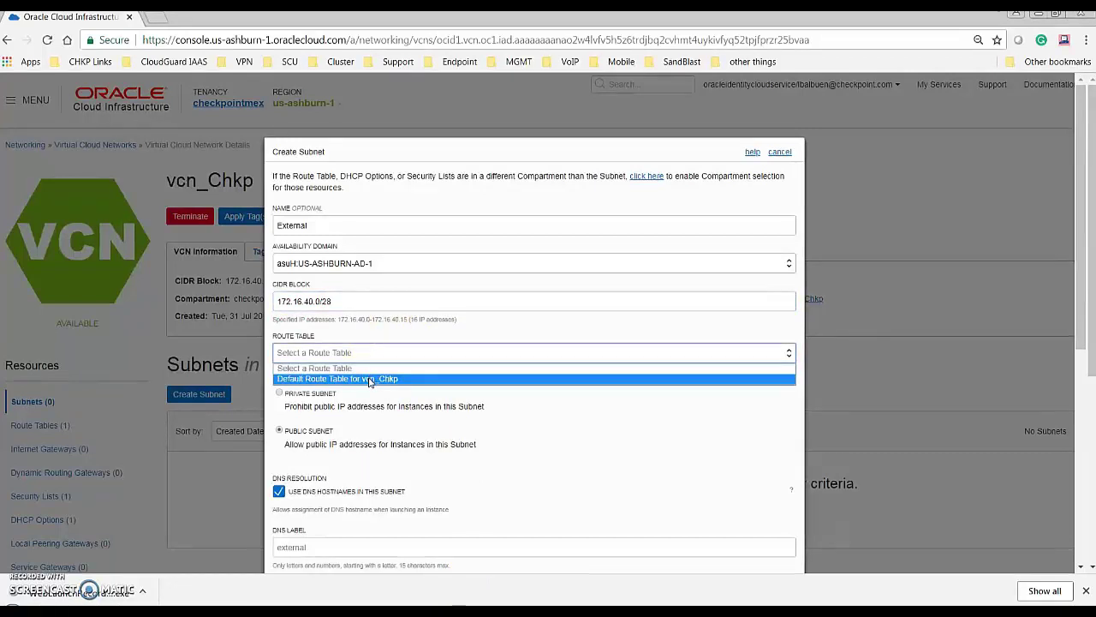
click(369, 379)
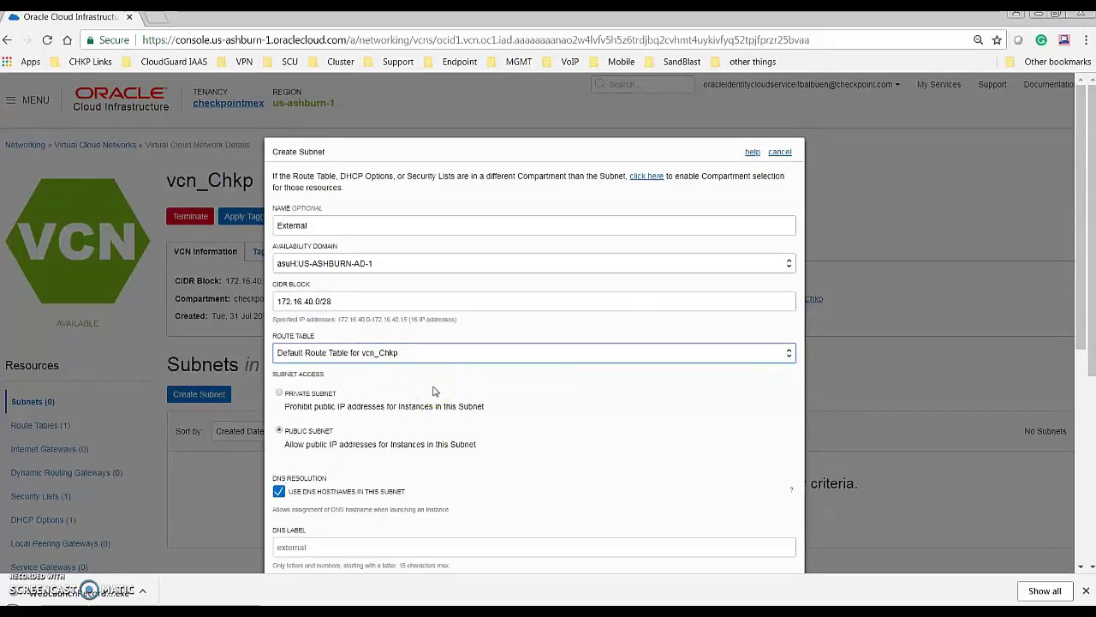
drag(1069, 215, 1070, 310)
click(453, 217)
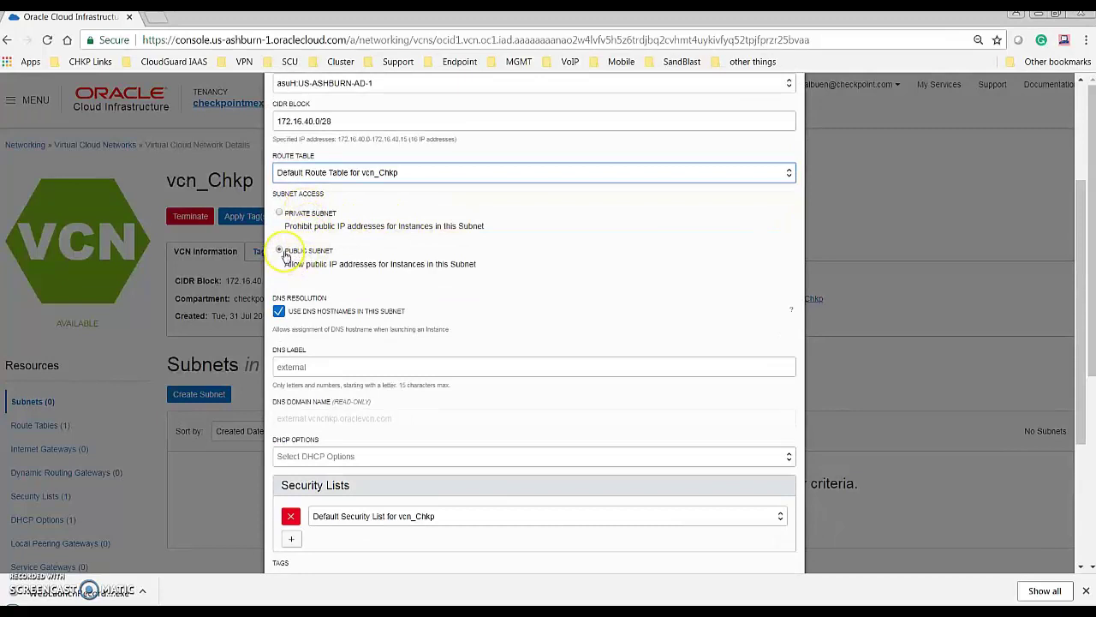
Step: Create the External subnet as a public subnet with DNS hostnames enabled and the Default Security List for vcn_Chkp
drag(307, 264, 449, 281)
click(417, 286)
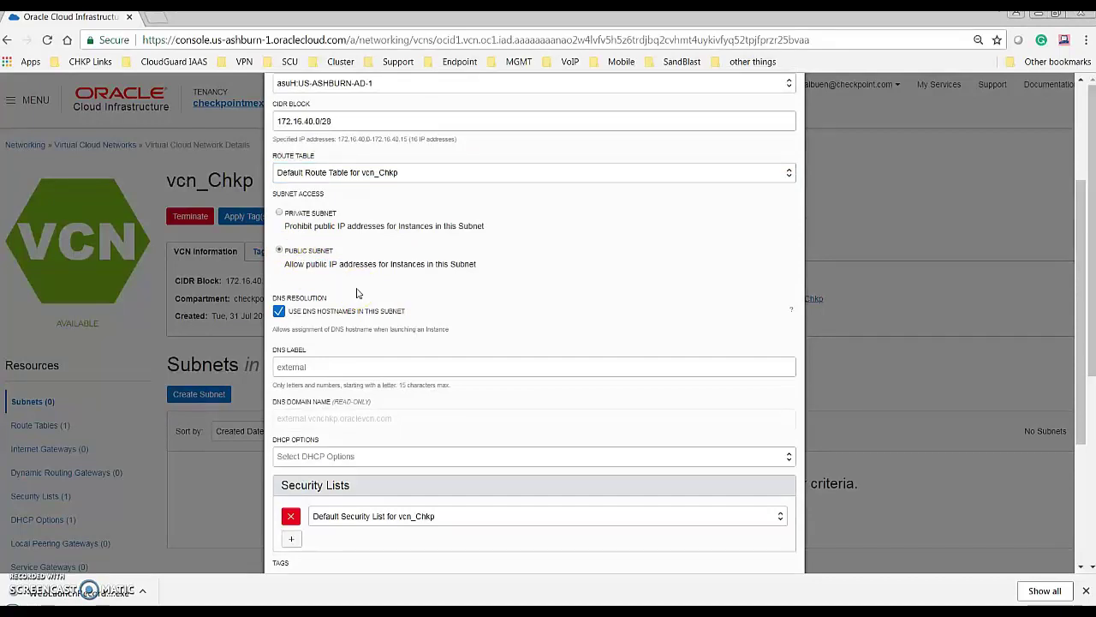
click(331, 373)
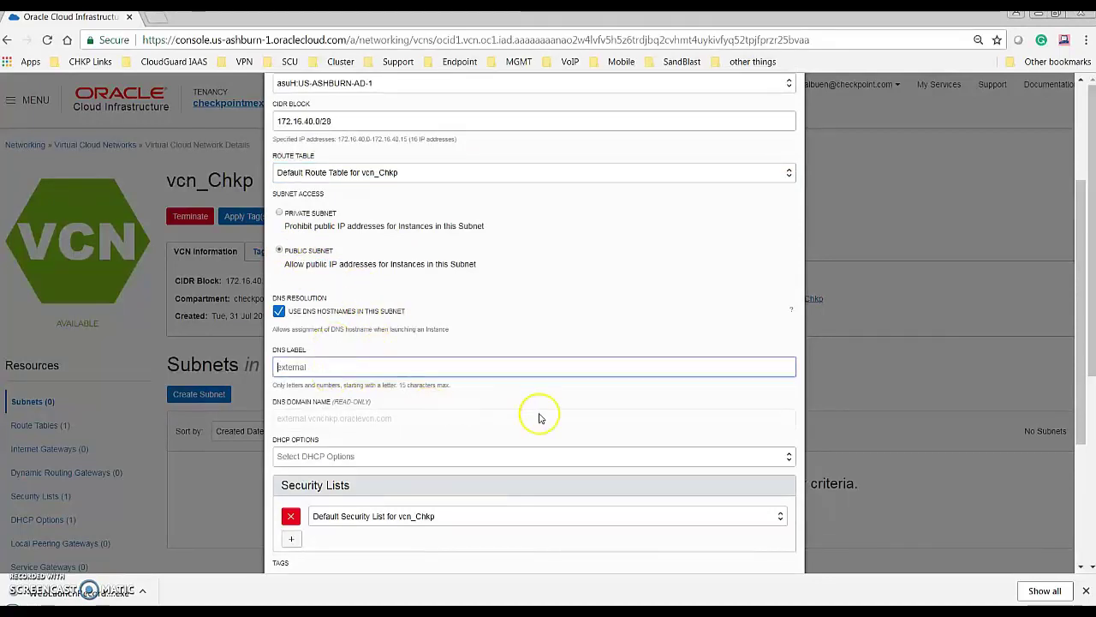
drag(1080, 454, 1079, 489)
drag(1078, 447, 1053, 364)
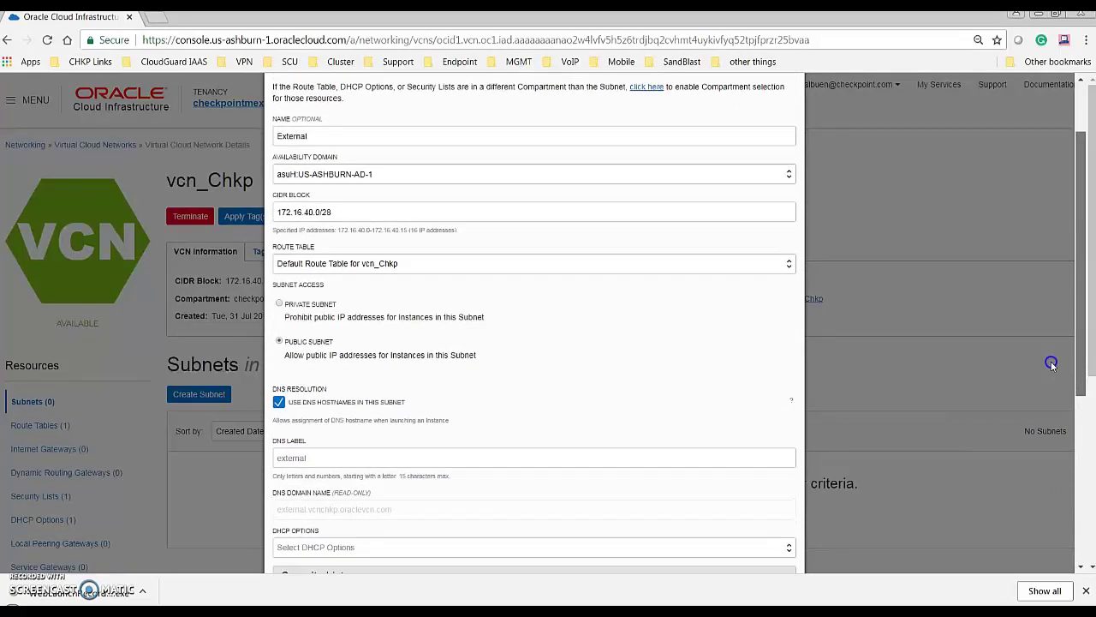
scroll(1054, 368, down, 2)
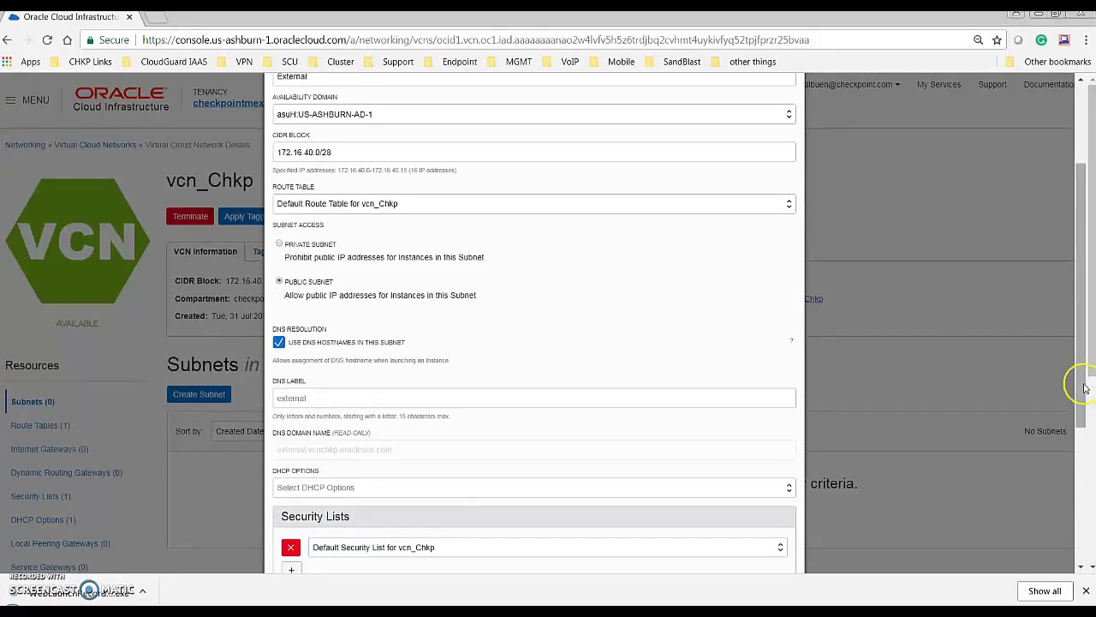
scroll(1076, 380, down, 4)
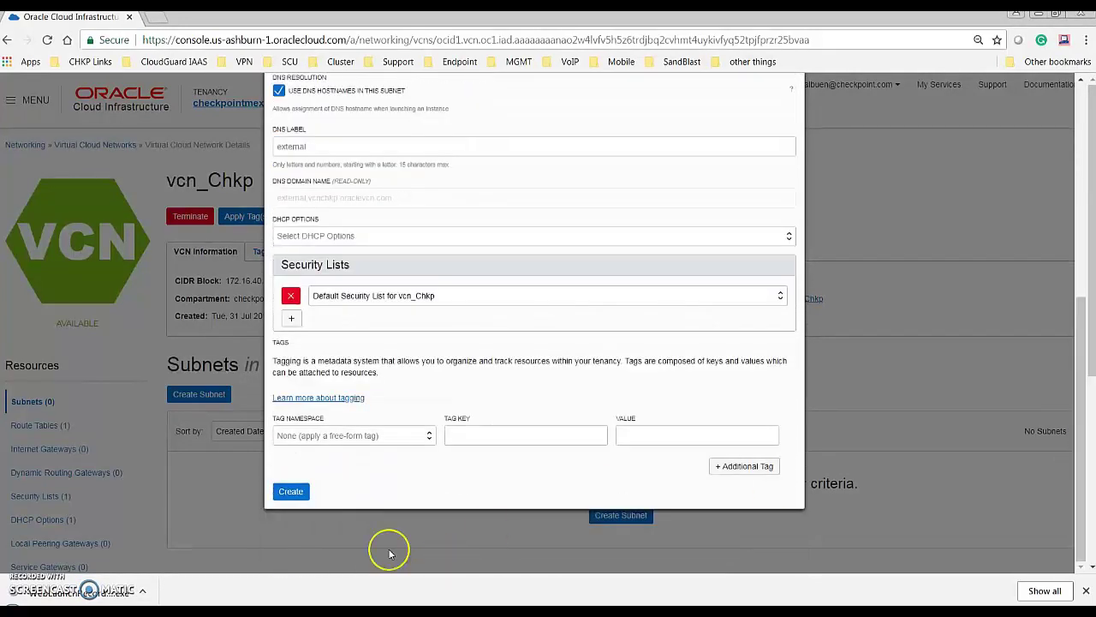
click(291, 491)
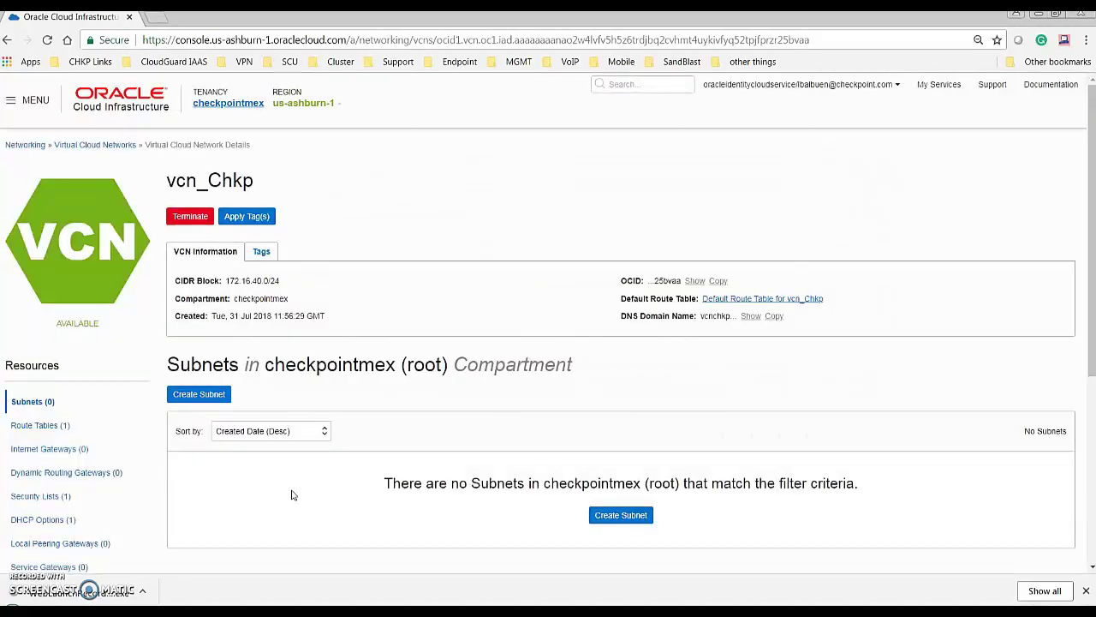
click(1085, 591)
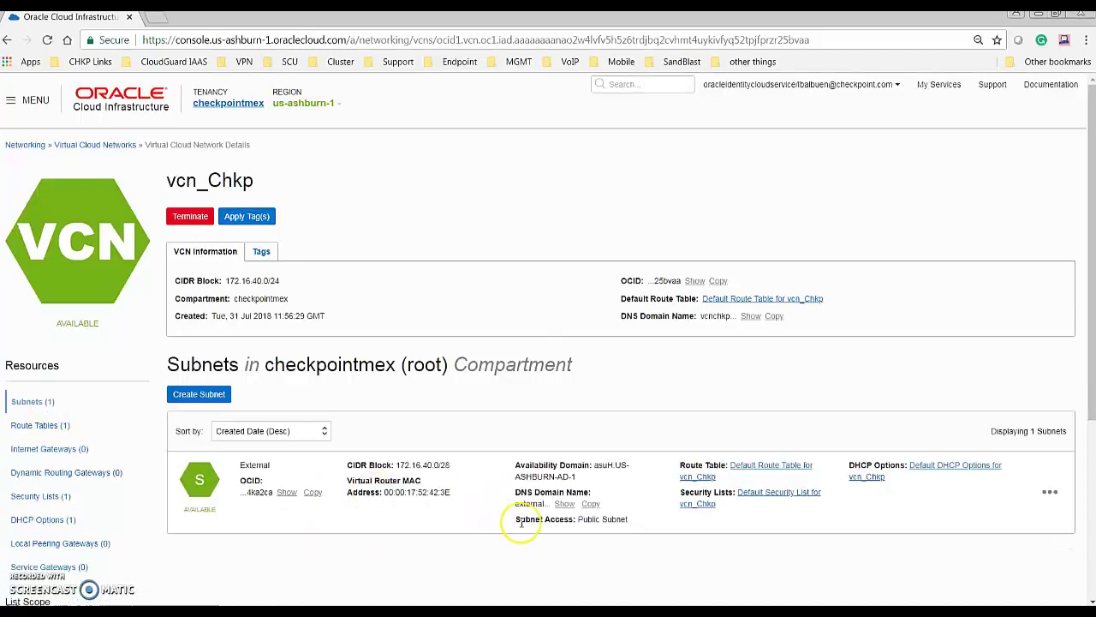
Step: Open the External subnet's default security list and review its stateful ingress rules
drag(347, 481, 387, 465)
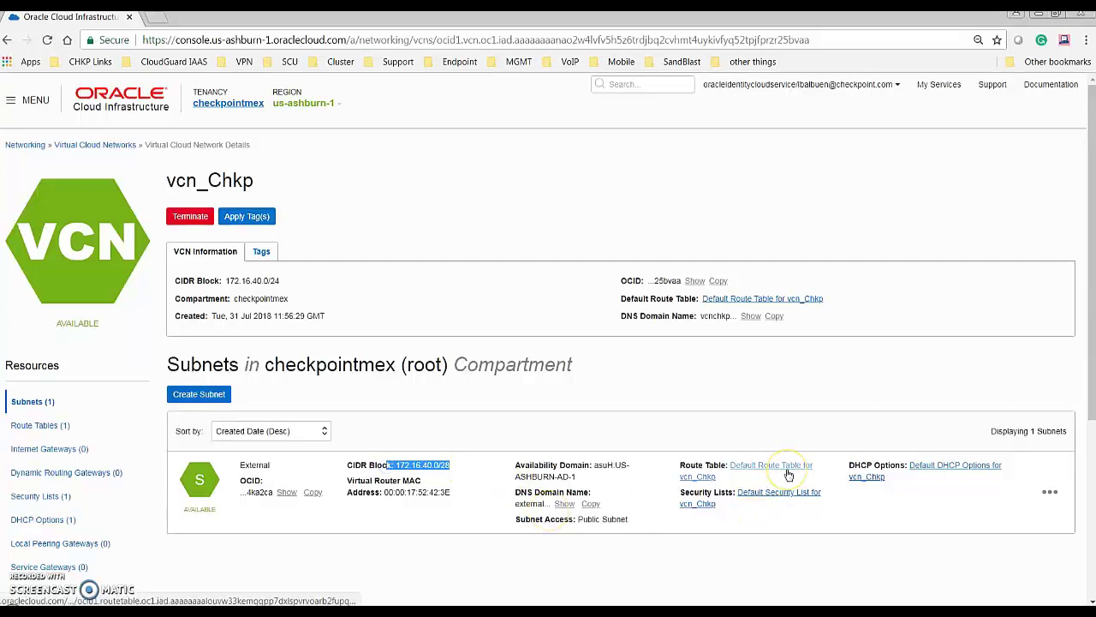
click(765, 495)
click(771, 498)
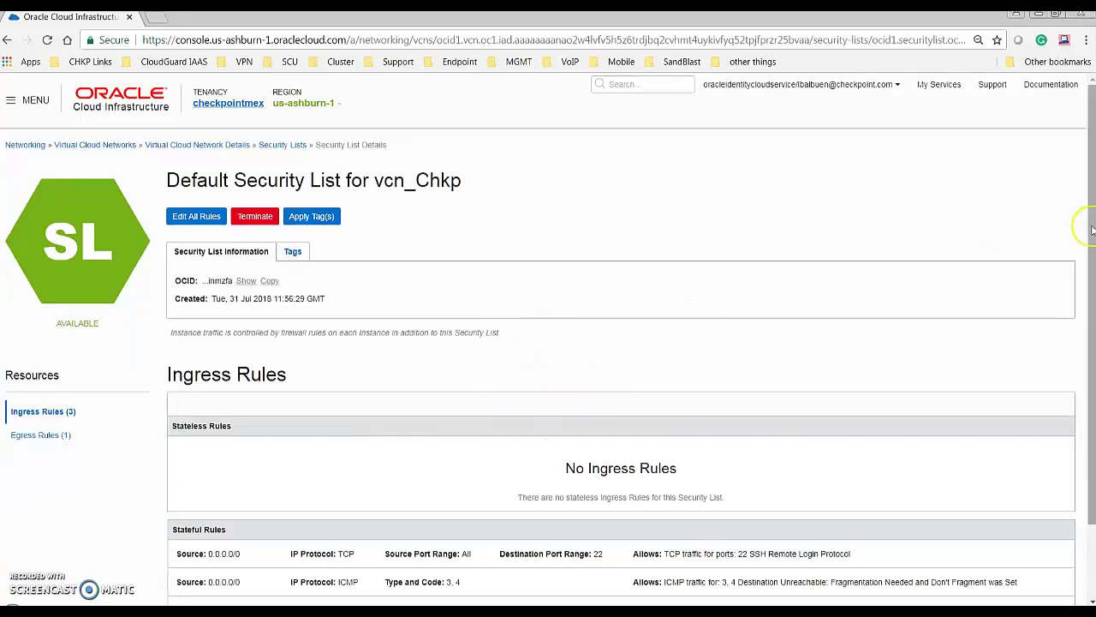
scroll(1084, 220, down, 2)
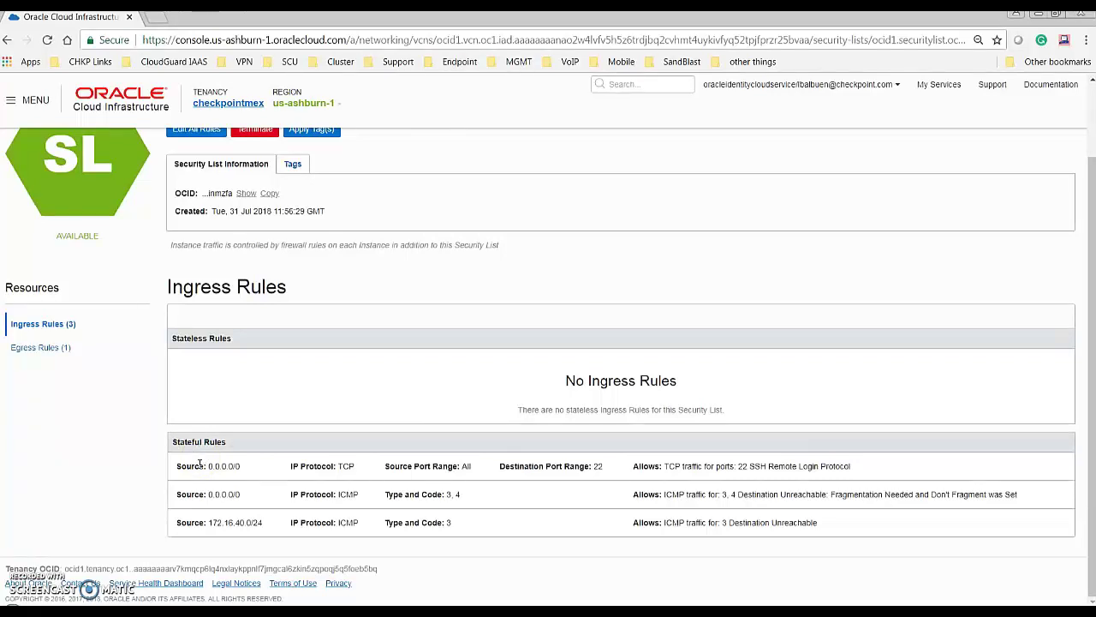
drag(199, 463, 241, 467)
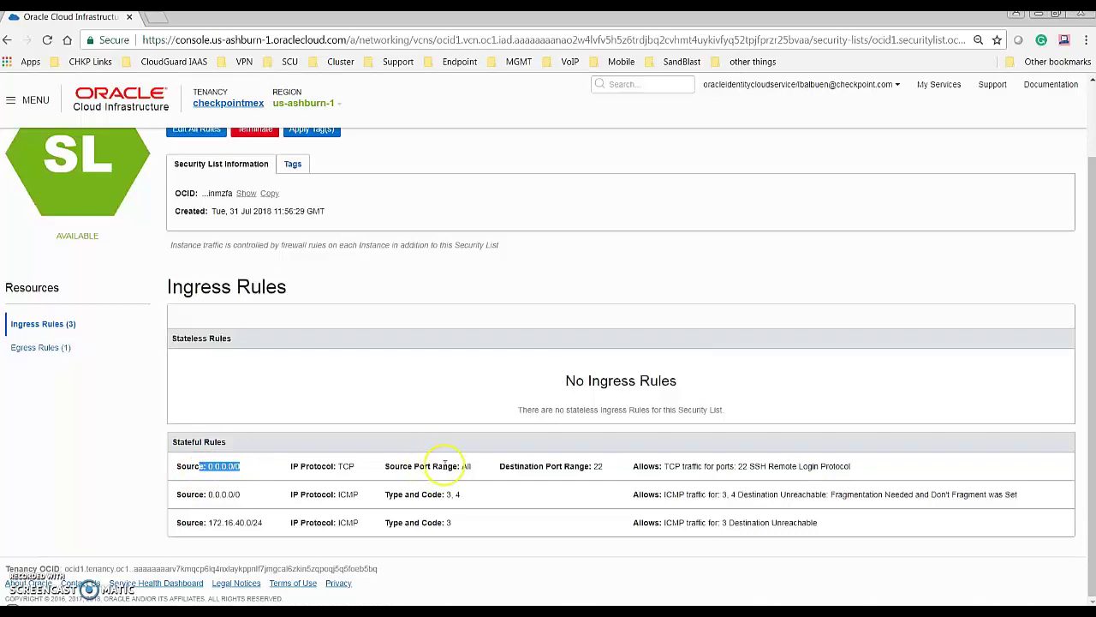
drag(593, 466, 615, 470)
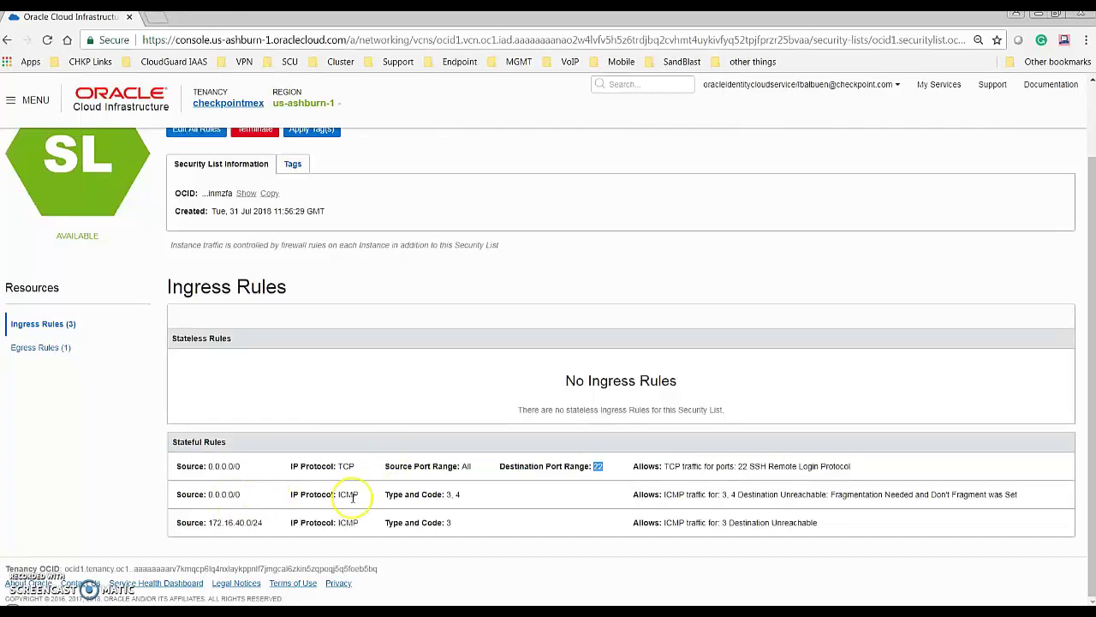
drag(467, 501, 431, 499)
Step: Edit the security list's rules and delete both ICMP ingress rules
click(213, 140)
click(175, 367)
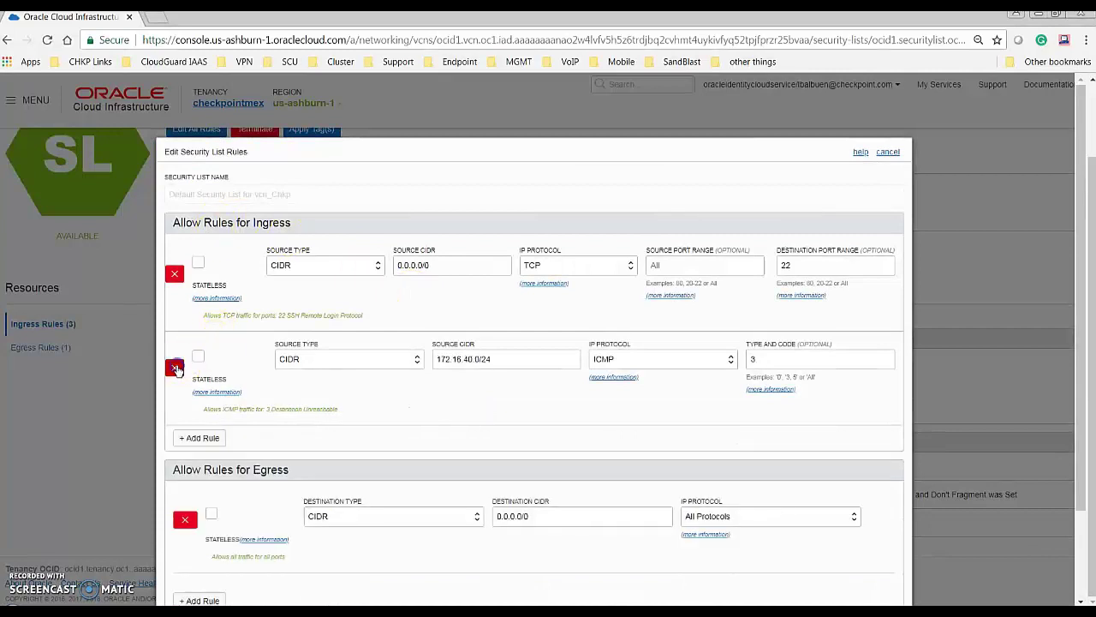
click(174, 367)
Step: Make the remaining ingress rule and the egress rule stateless, set the ingress protocol to All Protocols, and save the security list rules
click(198, 262)
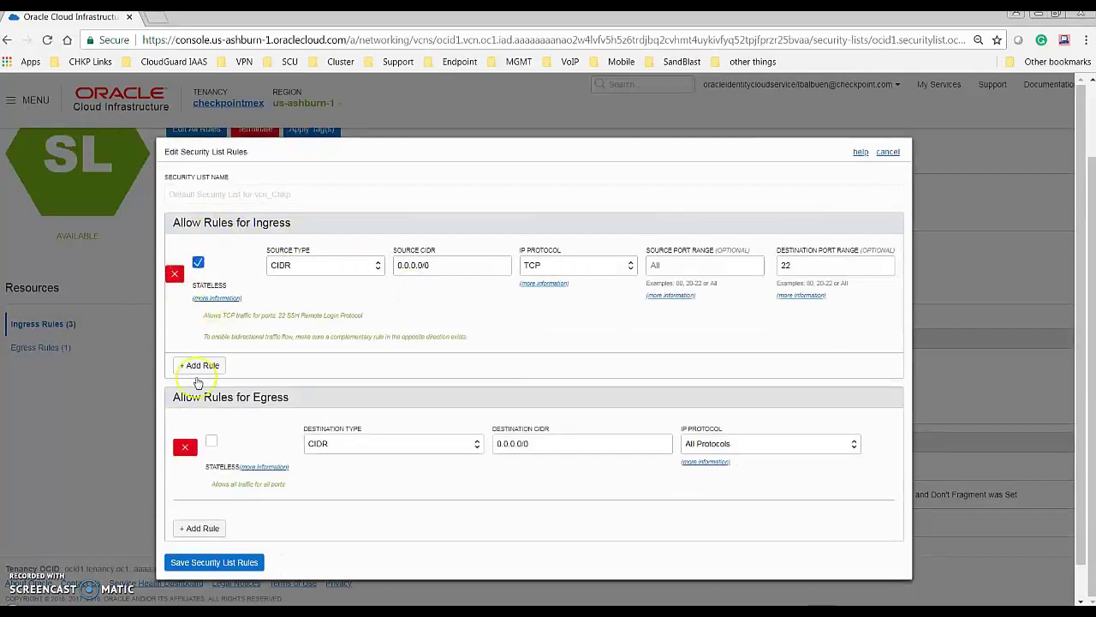
click(211, 441)
click(539, 267)
click(558, 292)
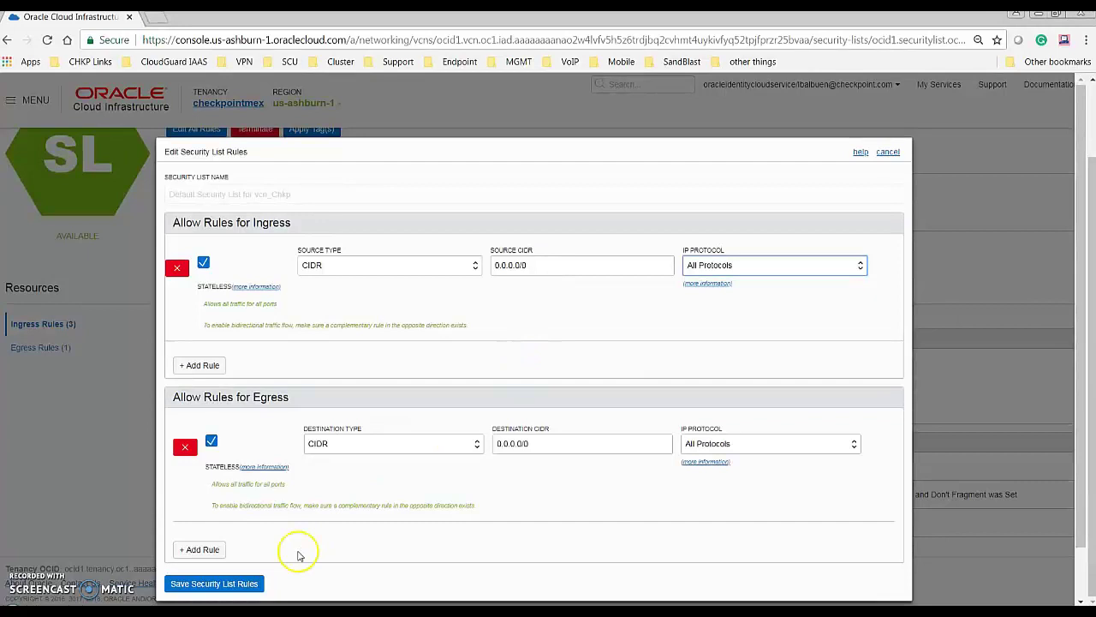
click(228, 590)
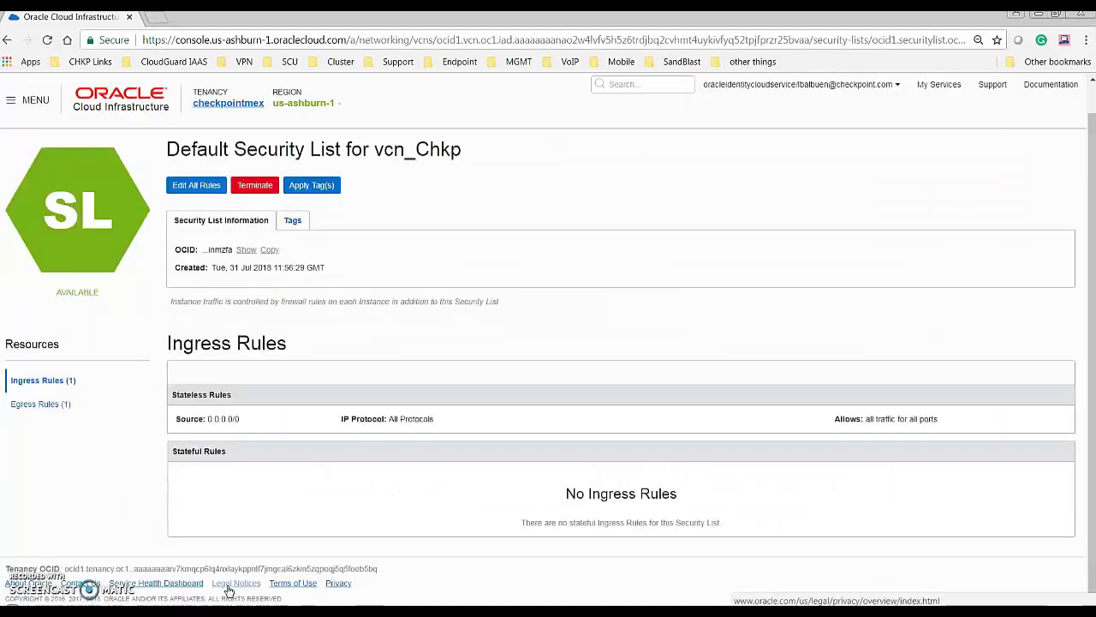
Step: Check the security list's egress rules and return to the vcn_Chkp network details
click(71, 408)
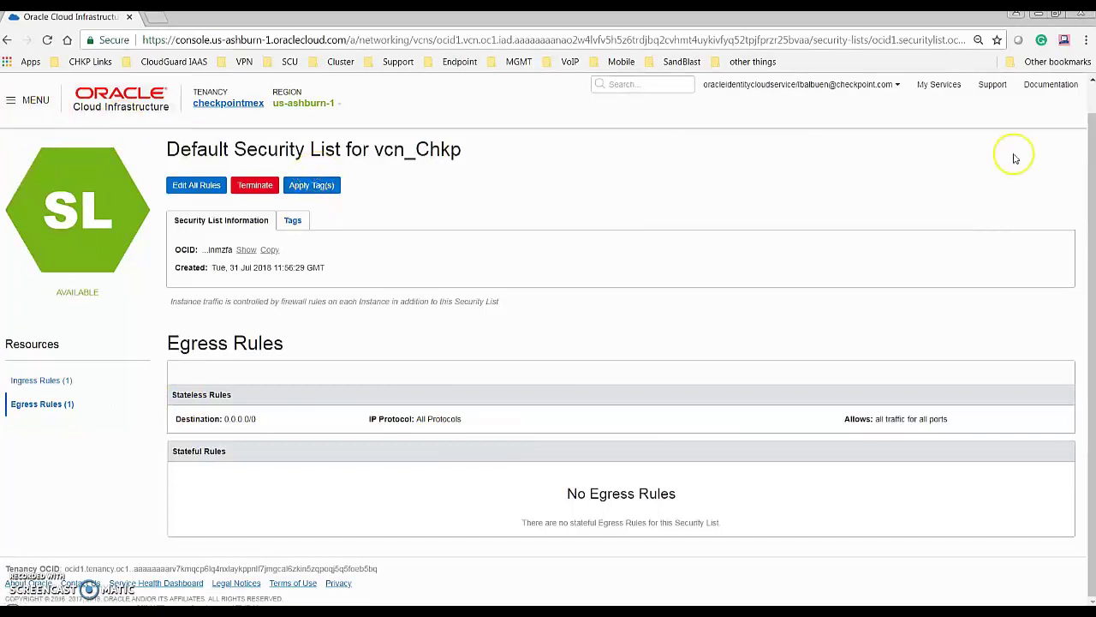
drag(1089, 171, 1088, 134)
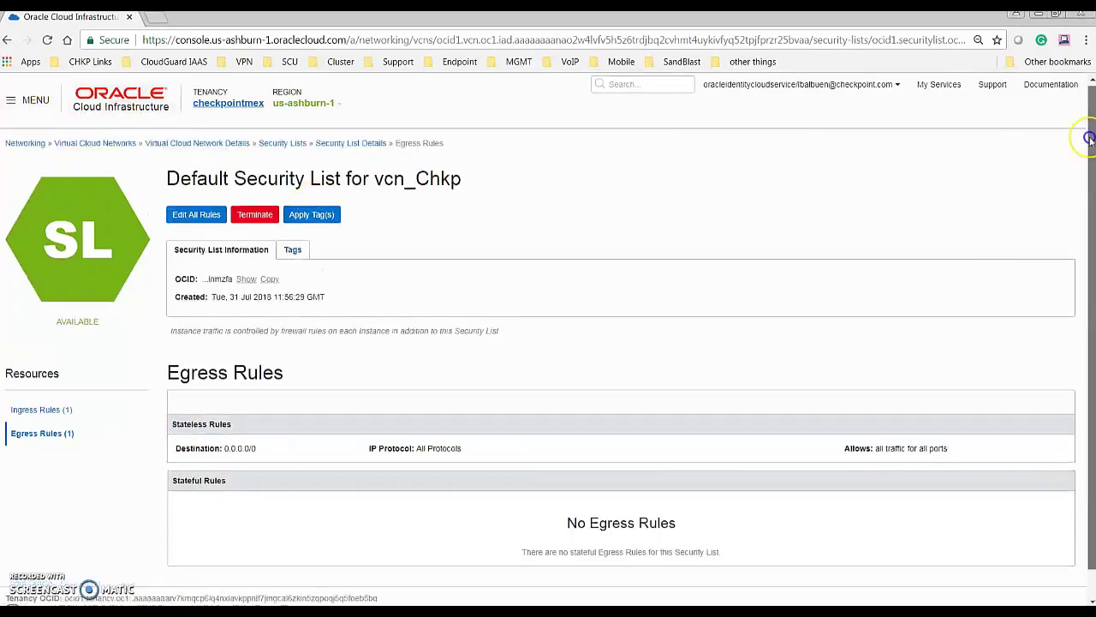
click(203, 148)
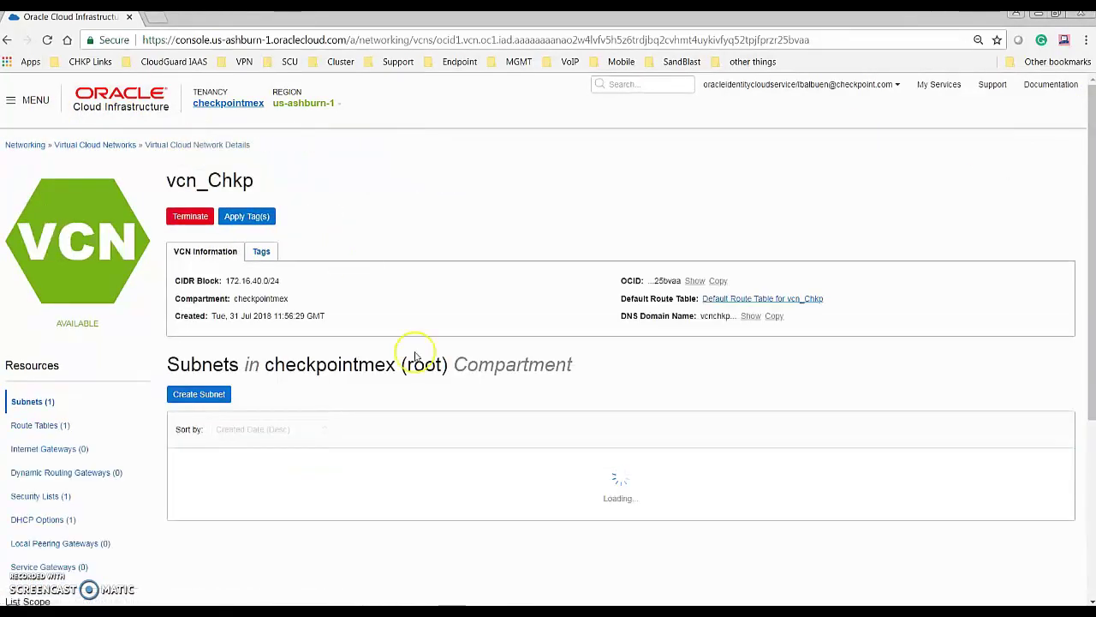
Step: Create an internet gateway named Internet_Gateway_Chkp in vcn_Chkp, in the checkpointmex (root) compartment
click(53, 426)
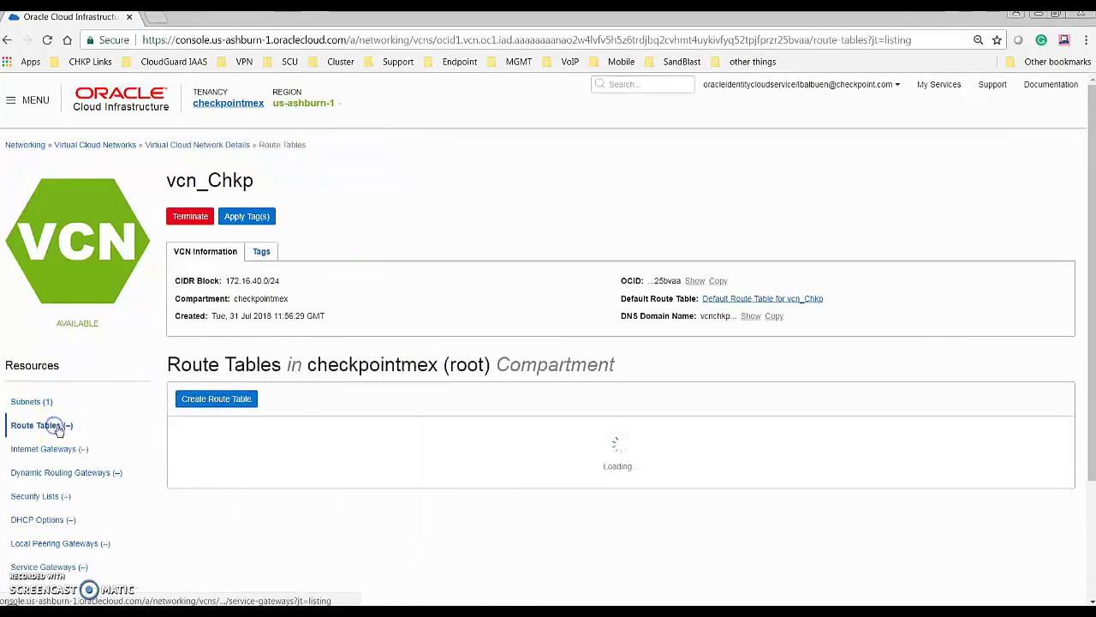
scroll(49, 351, down, 2)
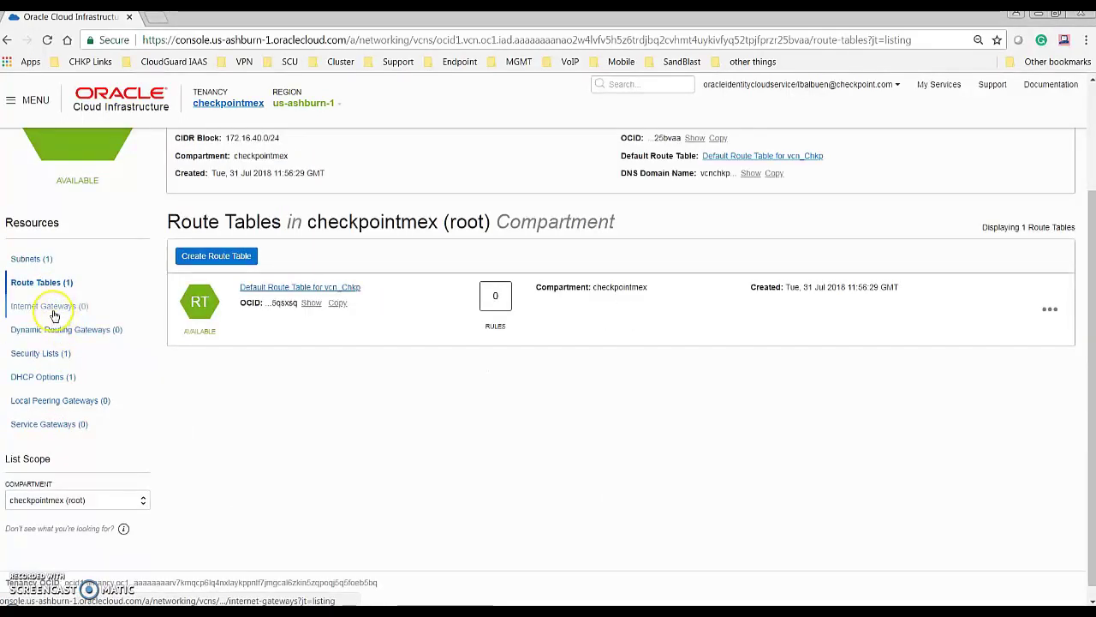
click(52, 308)
click(226, 256)
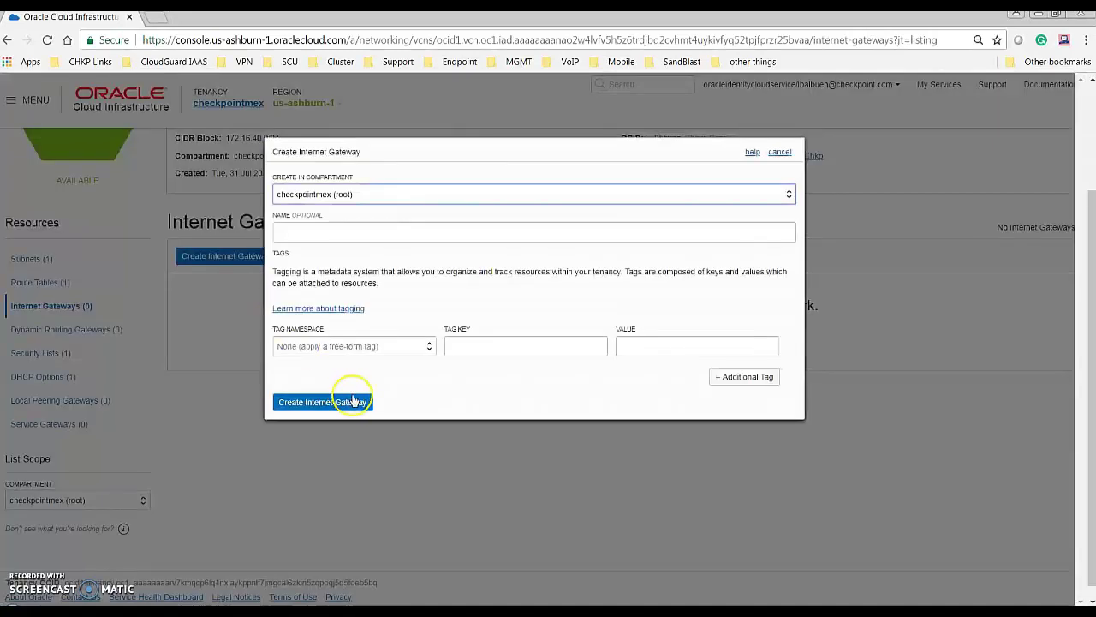
click(322, 230)
text(Internet)
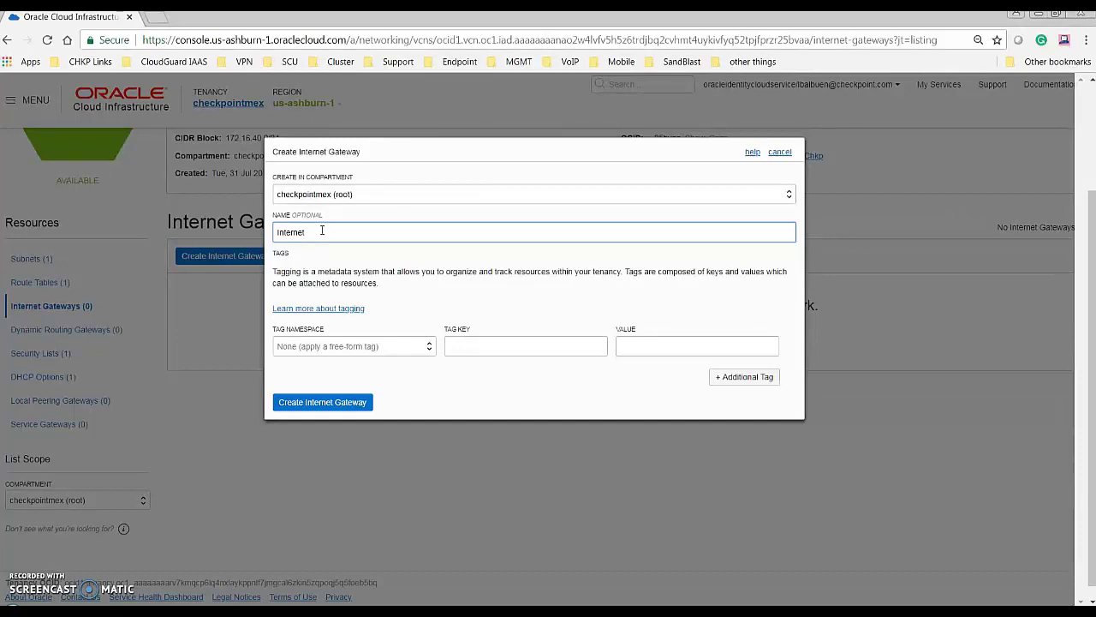
text(_Gateway_Chkp)
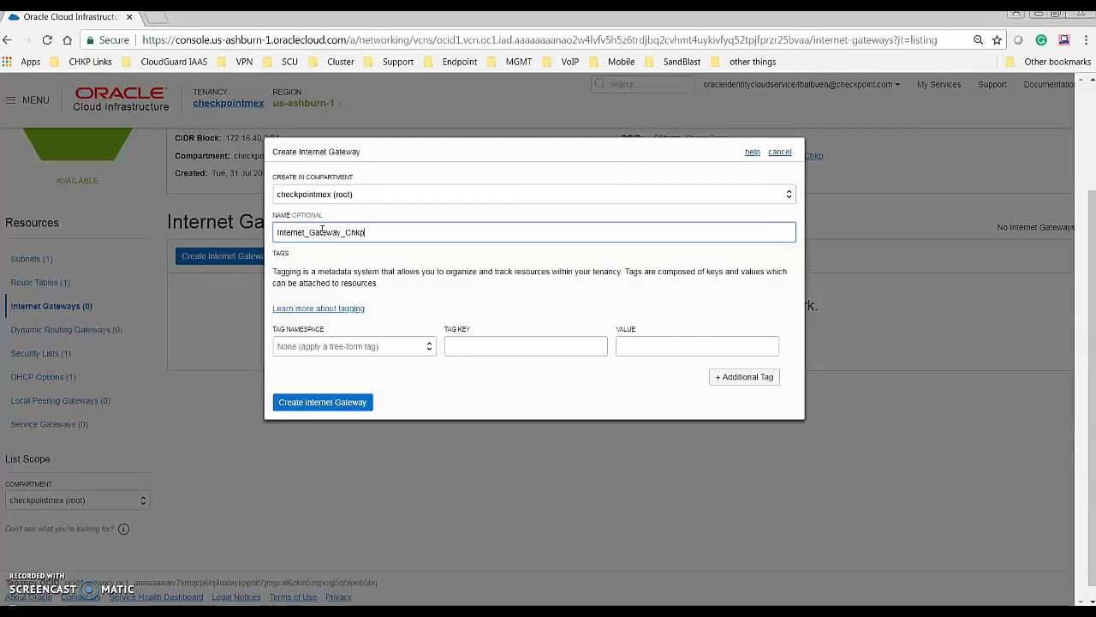
click(332, 403)
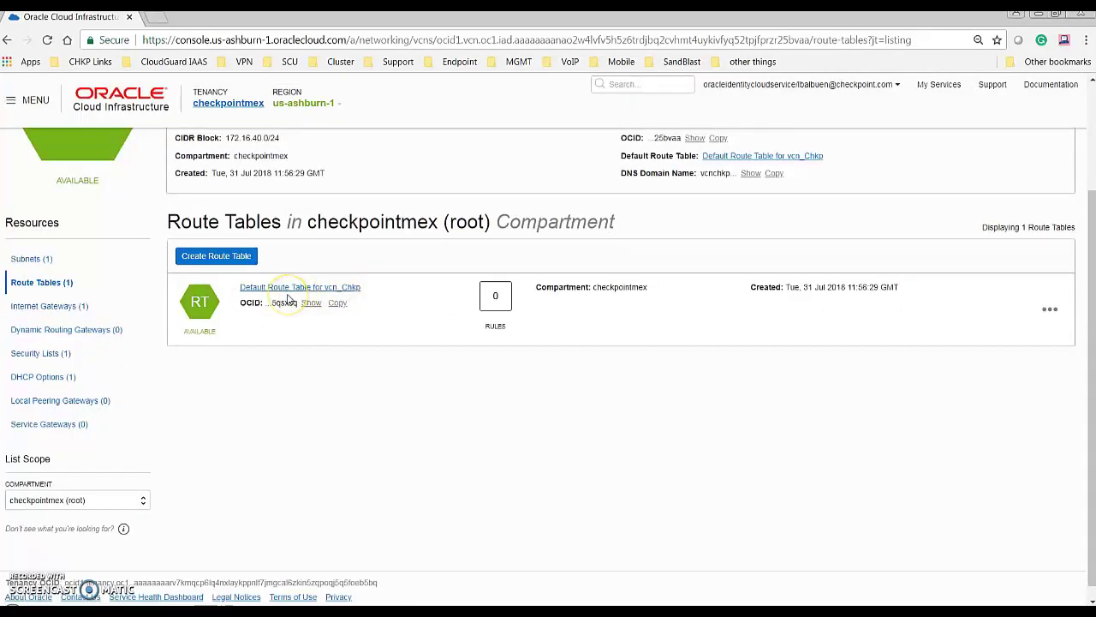
Step: Add a route rule to the Default Route Table for vcn_Chkp, sending 0.0.0.0/0 to the internet gateway Internet_Gateway_Chkp, and save it
click(290, 290)
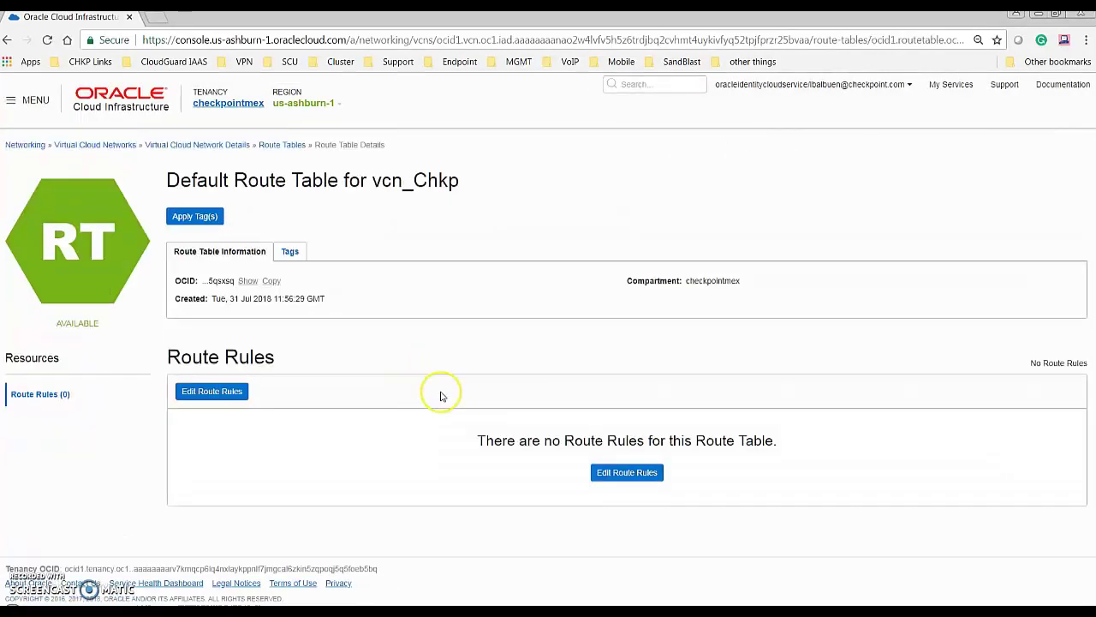
click(228, 390)
click(326, 208)
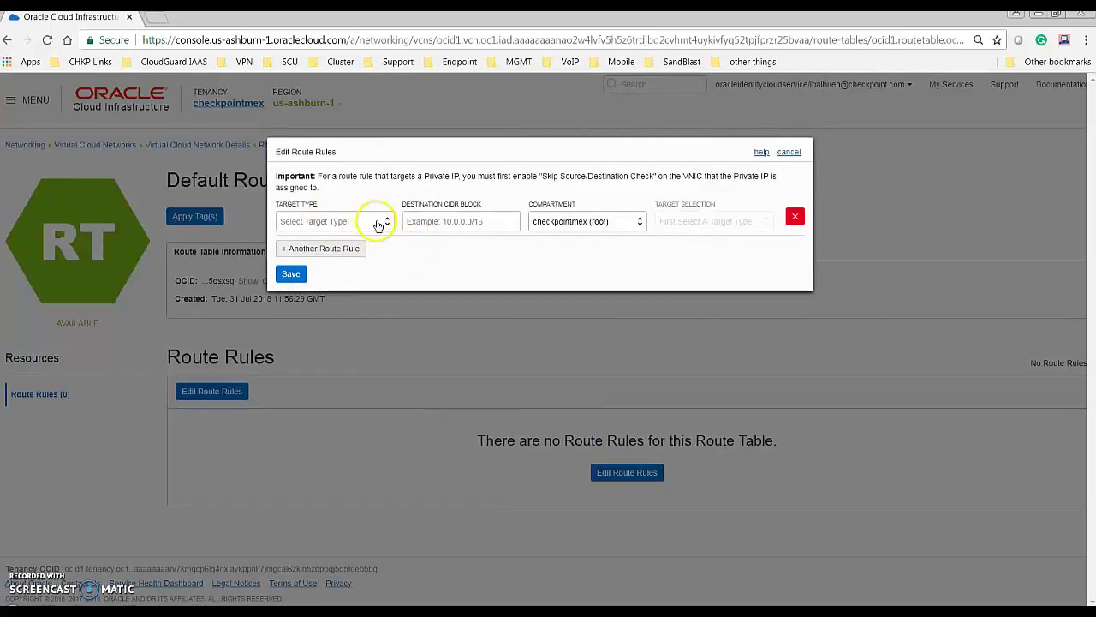
click(383, 223)
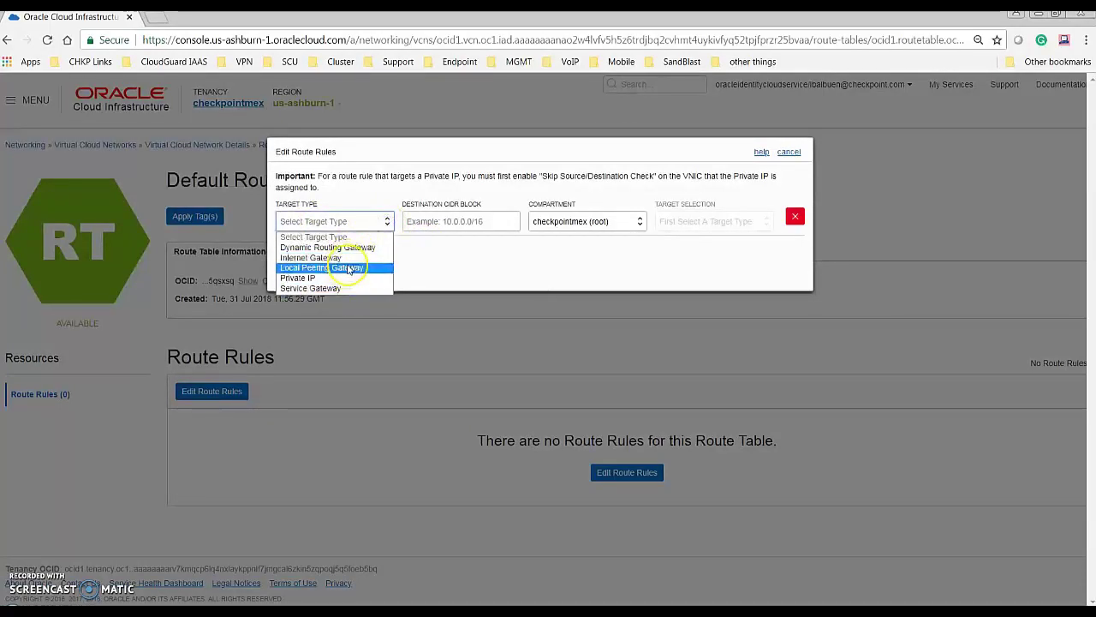
click(310, 257)
click(467, 221)
text(0.0.0.0/0)
click(707, 219)
click(710, 248)
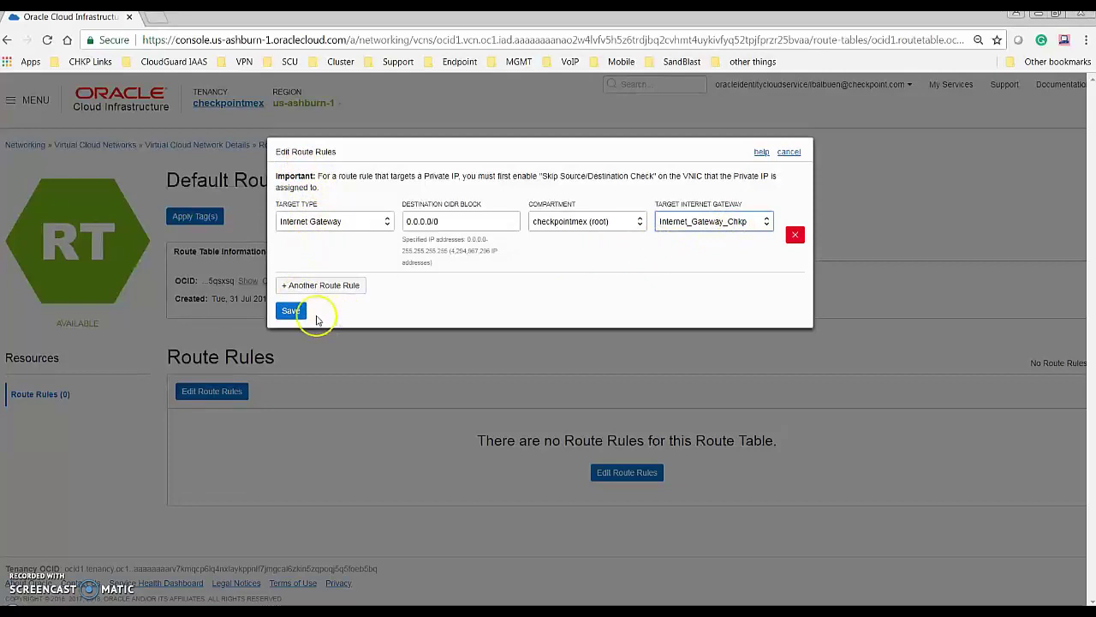
click(300, 313)
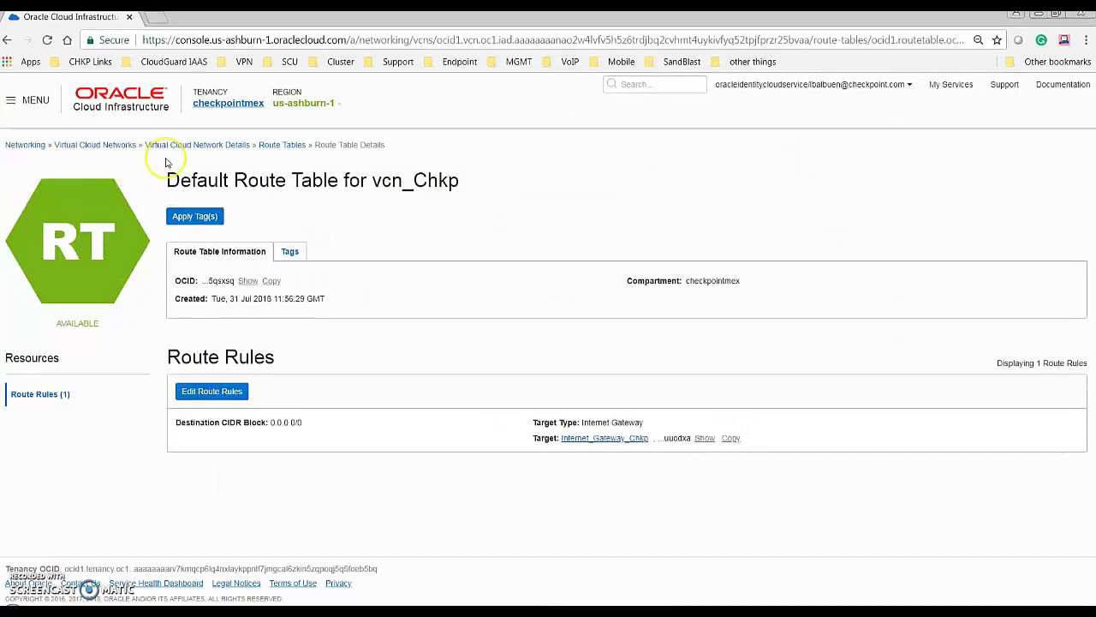
Step: Start a new route table named to_GW in vcn_Chkp, in the checkpointmex (root) compartment
click(119, 153)
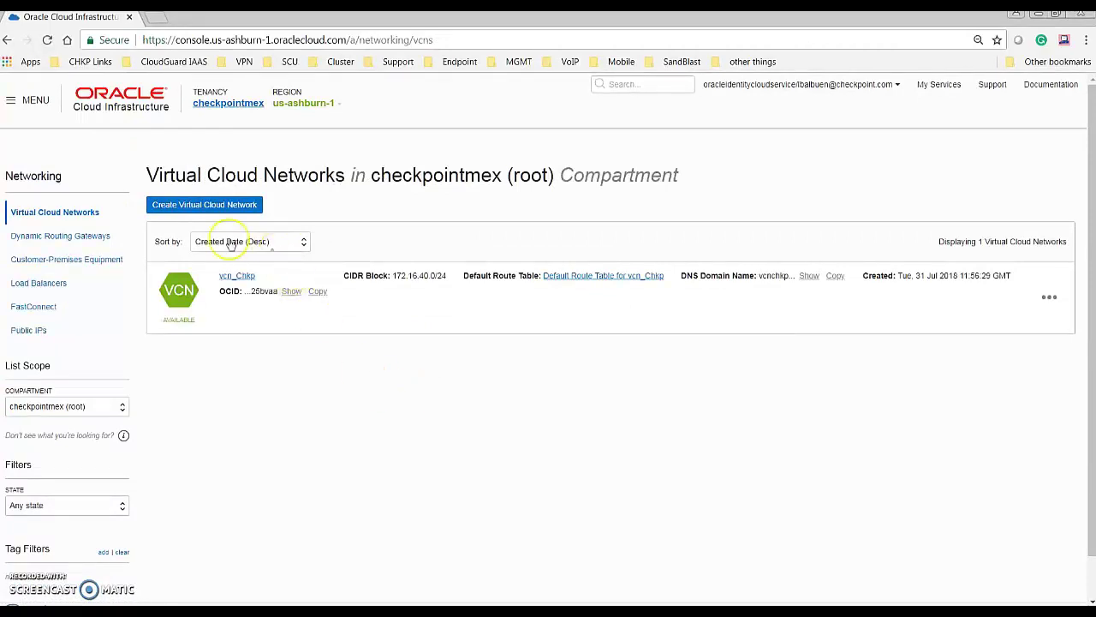
click(238, 275)
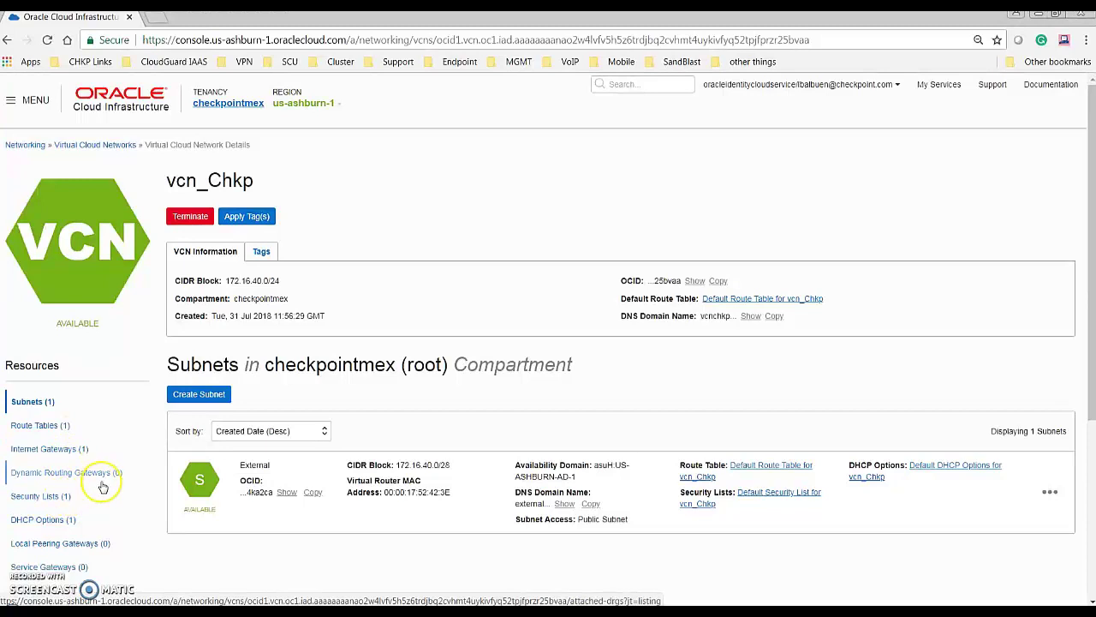
click(58, 429)
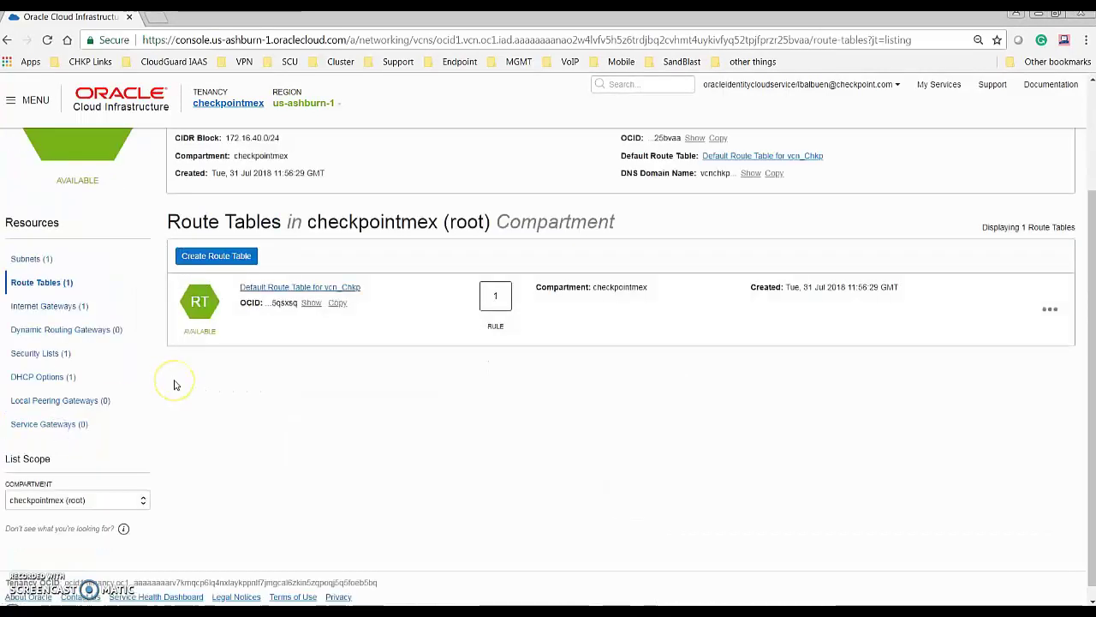
click(208, 256)
click(373, 209)
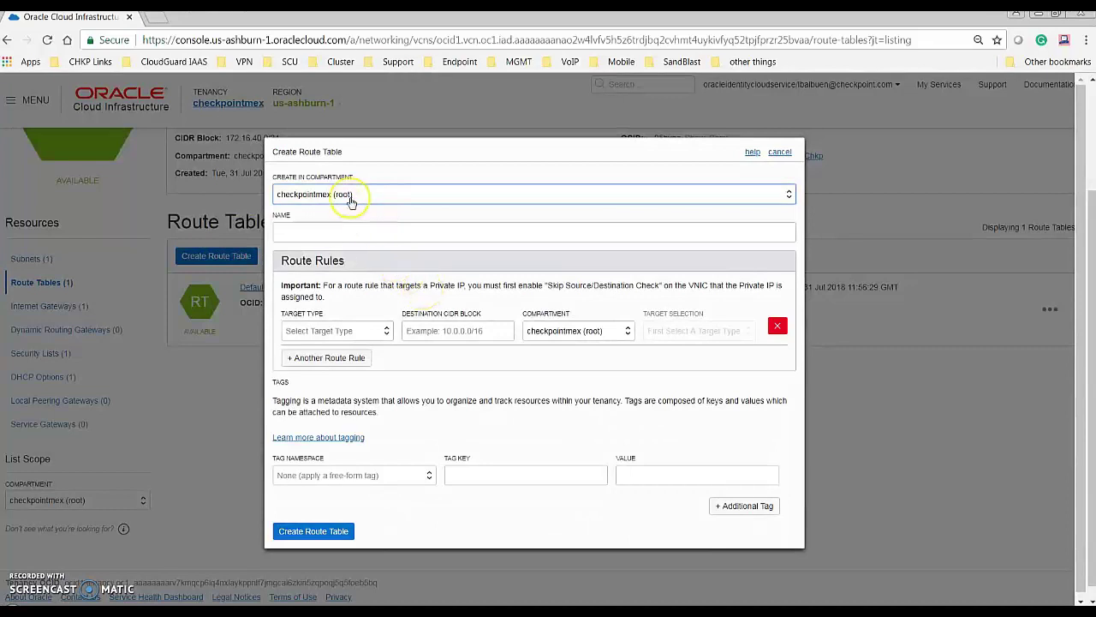
click(363, 232)
text(to_GW)
click(343, 331)
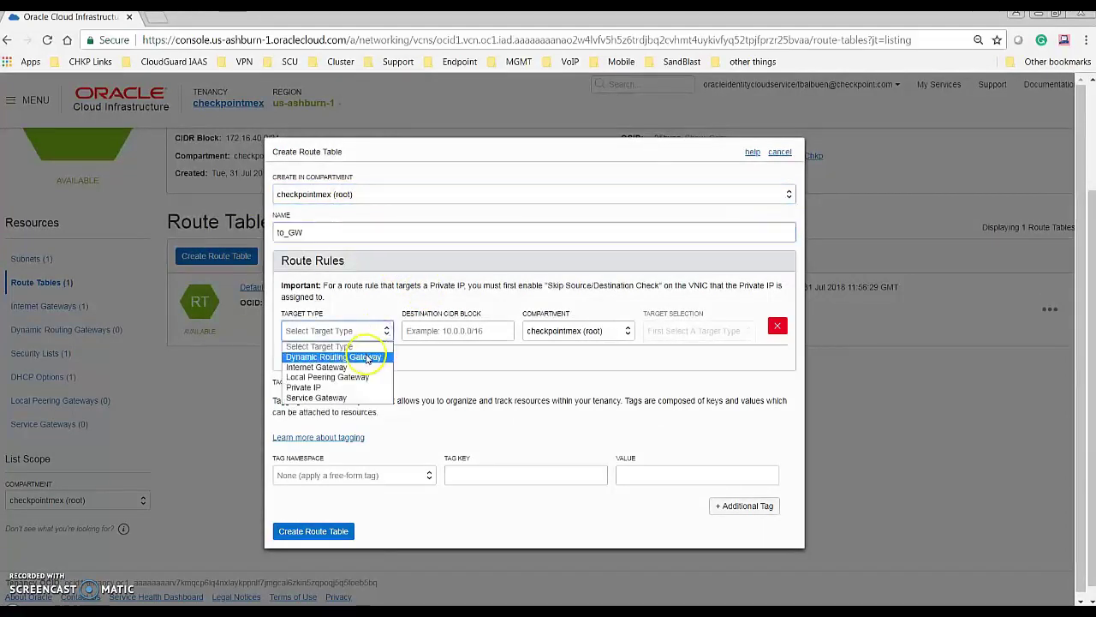
click(366, 366)
click(447, 338)
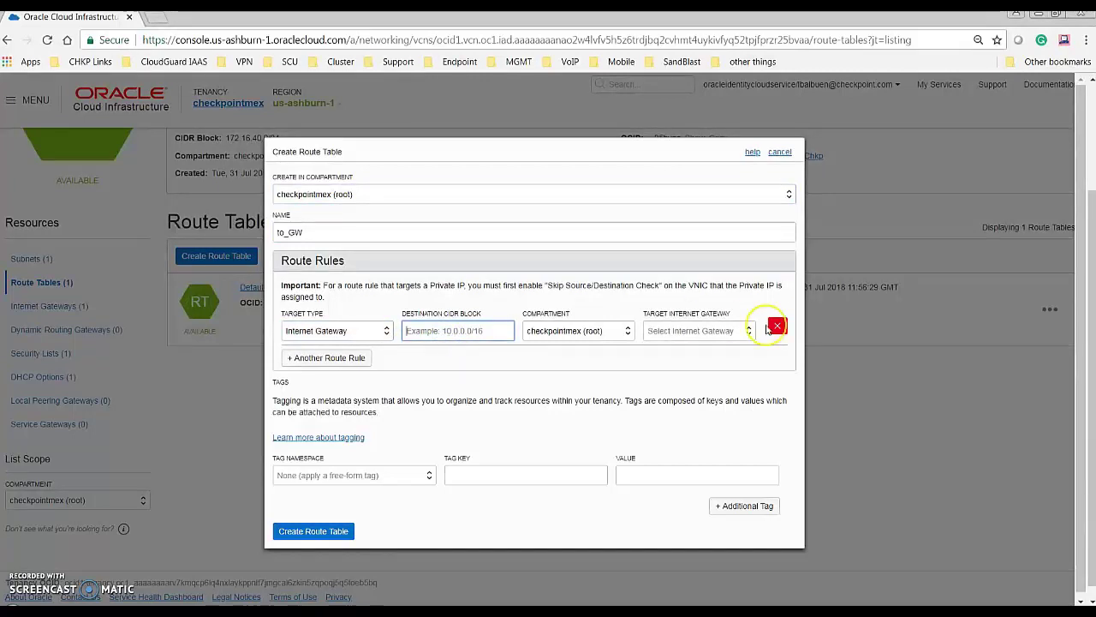
Step: Remove the route rule row from the to_GW definition and create the route table without rules
click(776, 326)
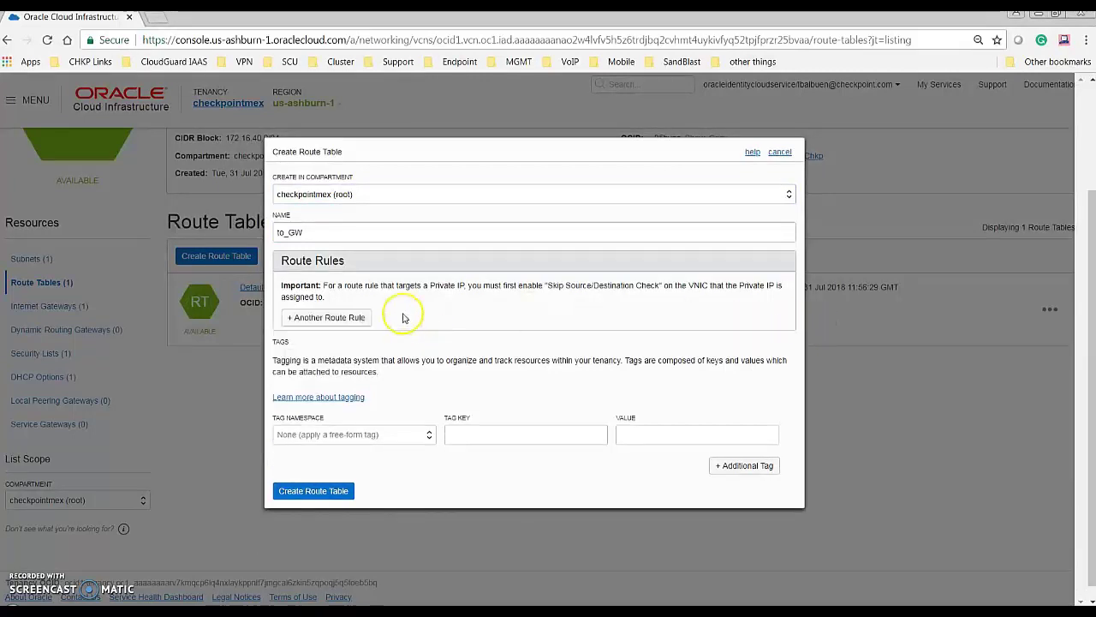
click(324, 494)
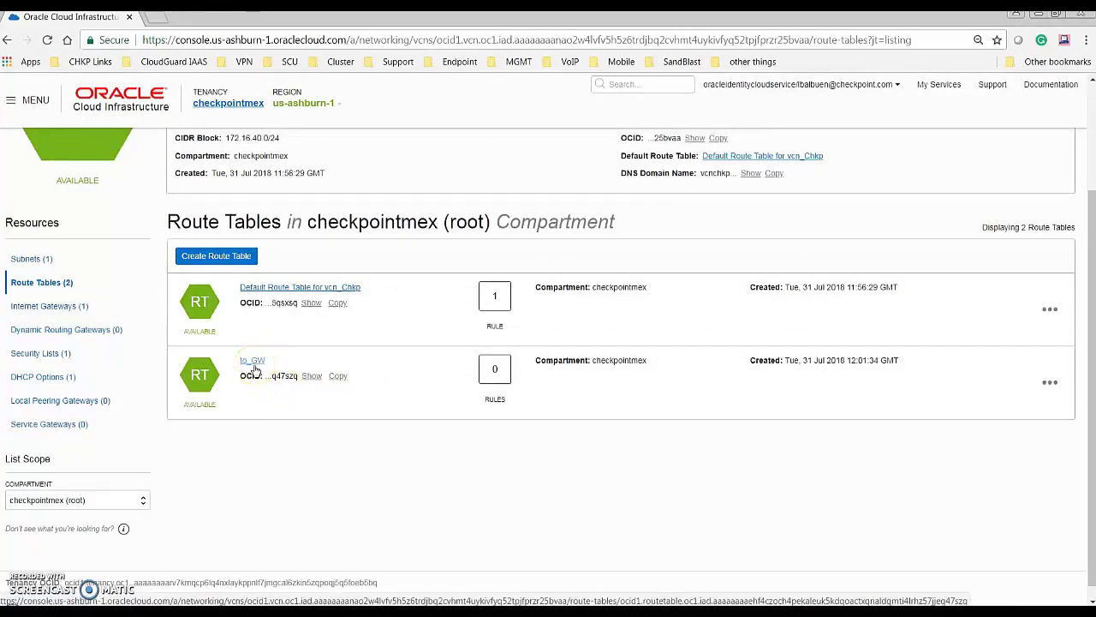
click(380, 417)
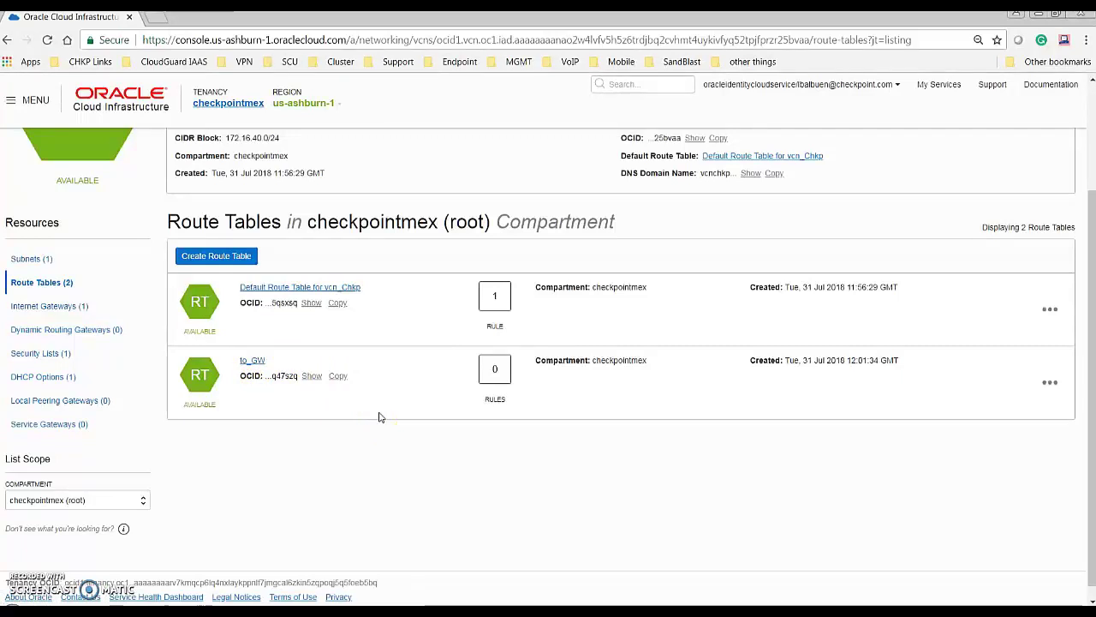
Step: Start a new subnet in vcn_Chkp named Internal, in availability domain asuH:US-ASHBURN-AD-1, with CIDR block 172.16.40.16/28
key(alt+Left)
click(197, 249)
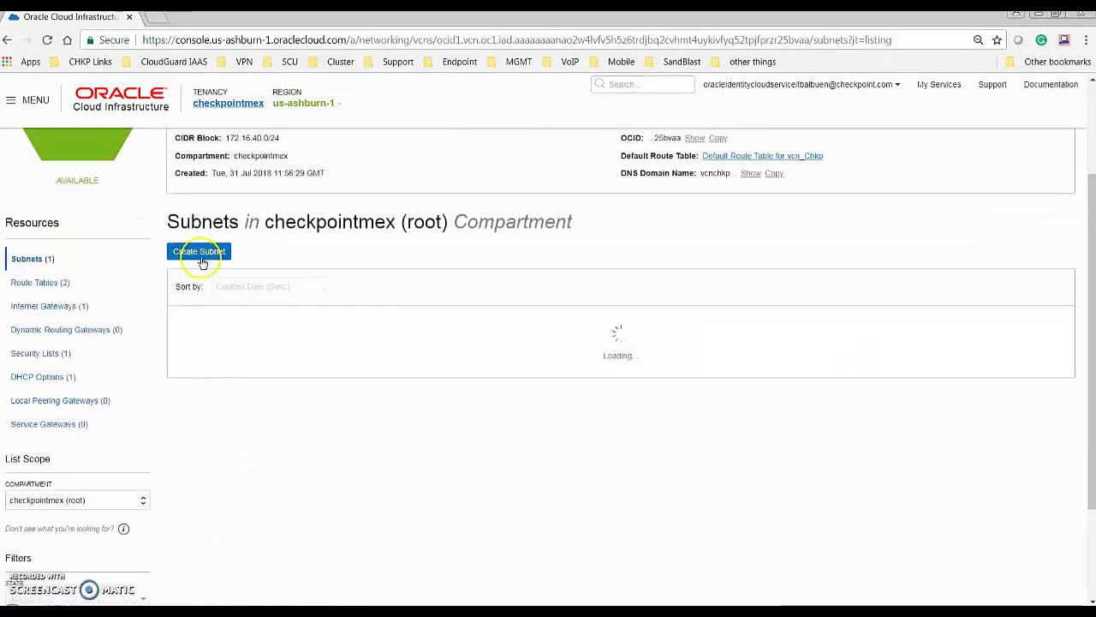
click(334, 224)
text(Internal)
click(341, 263)
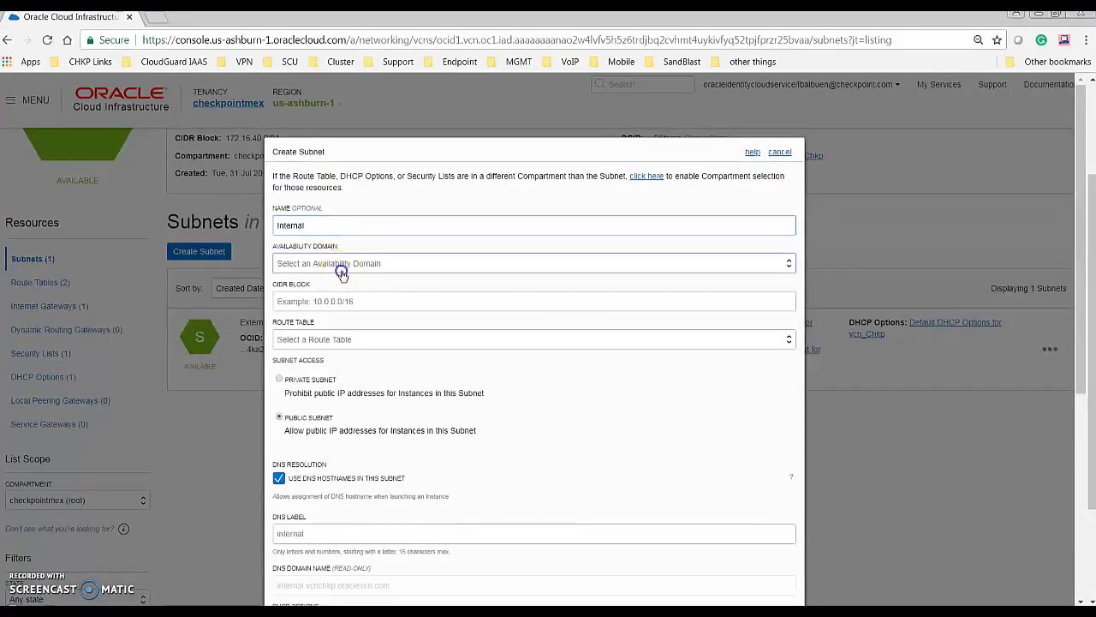
click(341, 290)
click(367, 305)
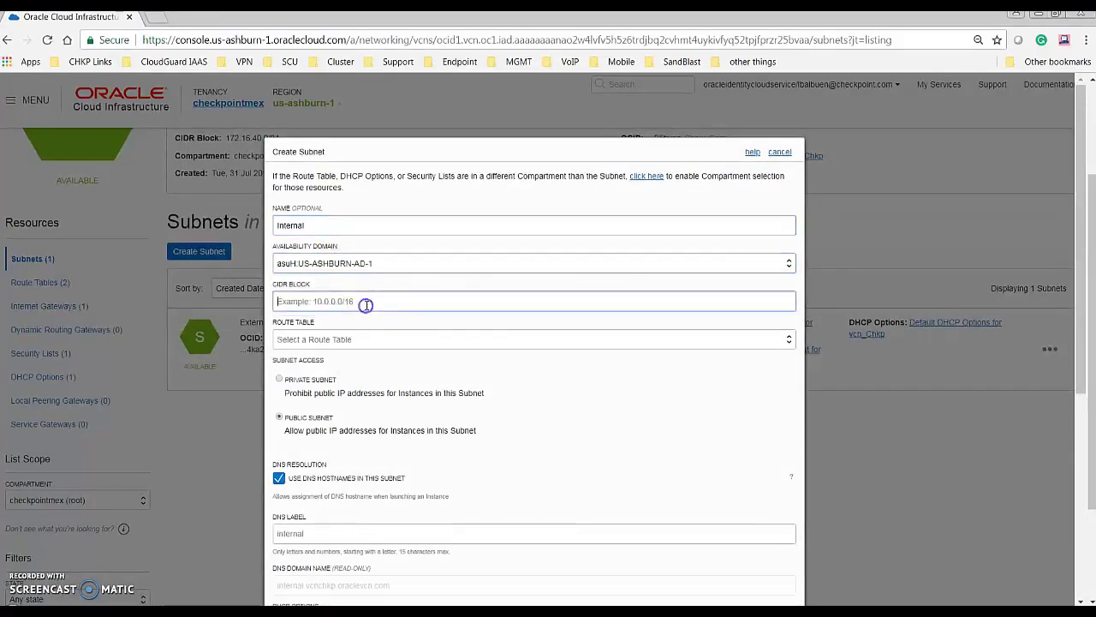
text(172.16.40.16)
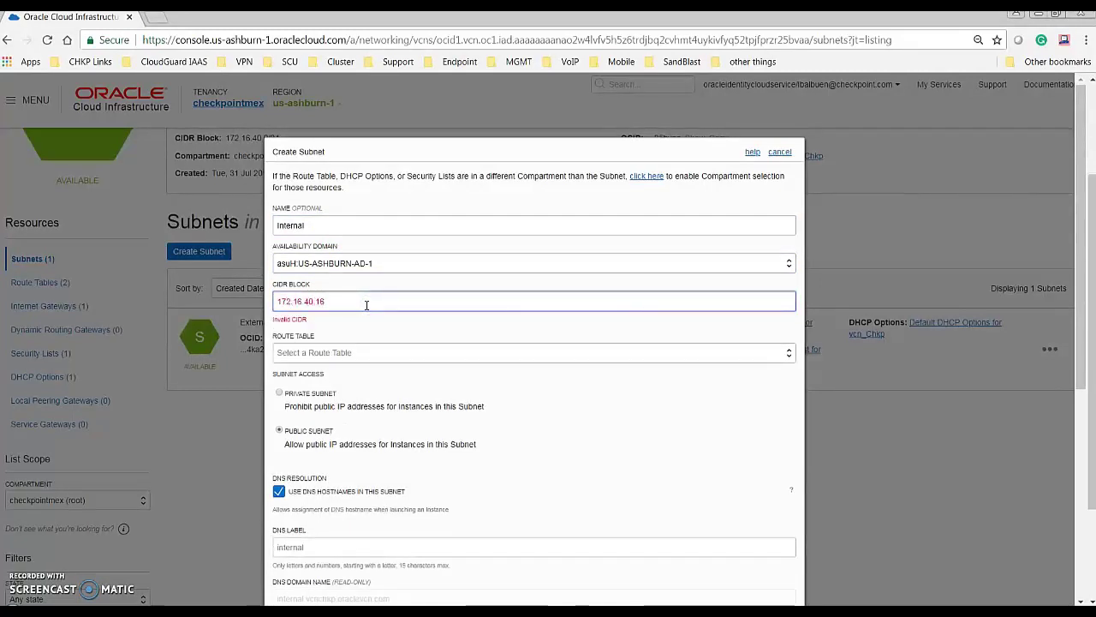
text(/28)
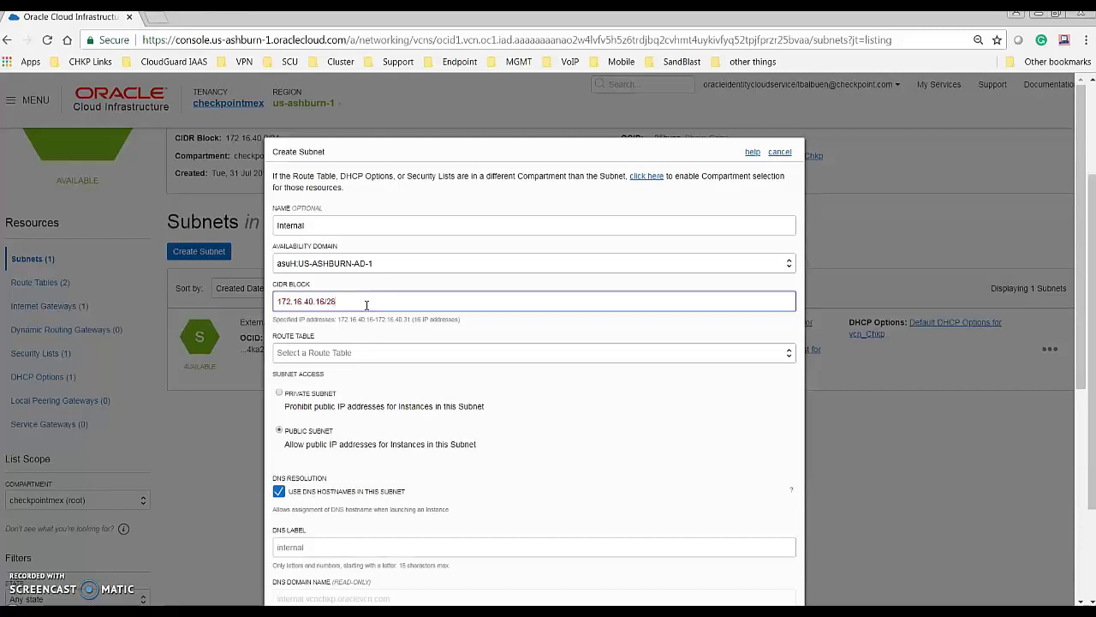
Step: Assign the to_GW route table to the Internal subnet, make it a private subnet, and create it
click(371, 354)
click(354, 389)
click(309, 394)
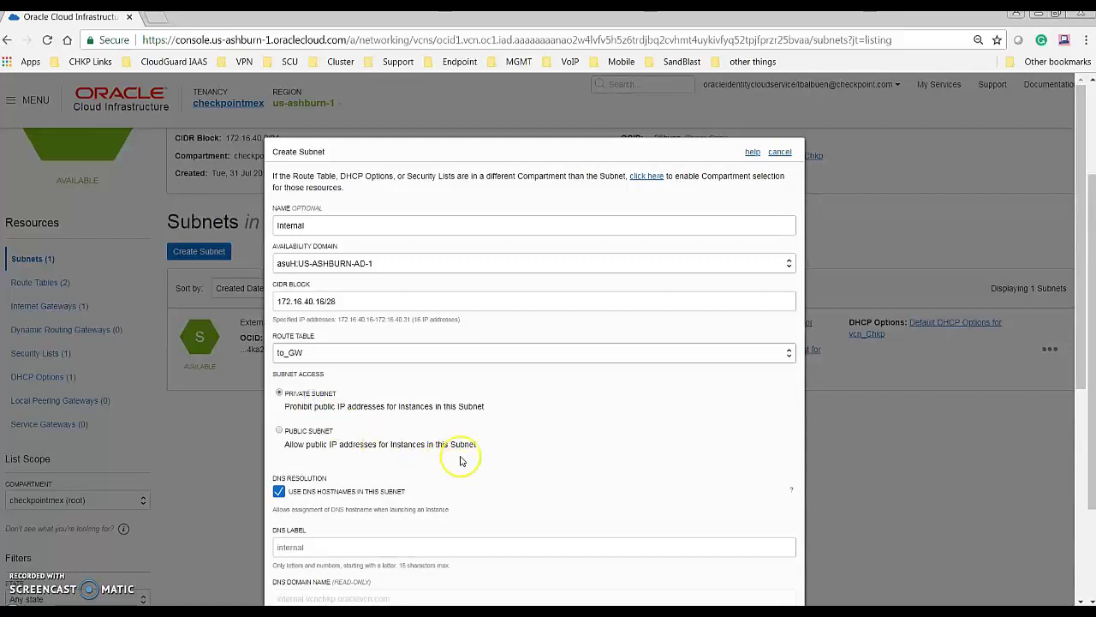
drag(1084, 303, 1087, 379)
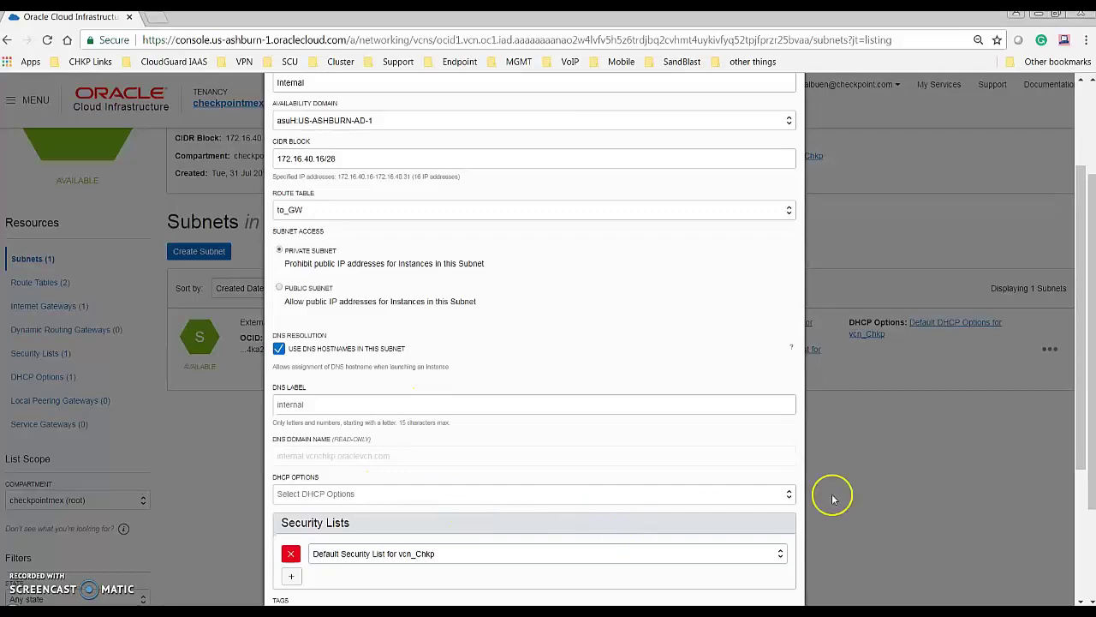
drag(1088, 409, 999, 353)
scroll(1000, 353, down, 4)
click(284, 529)
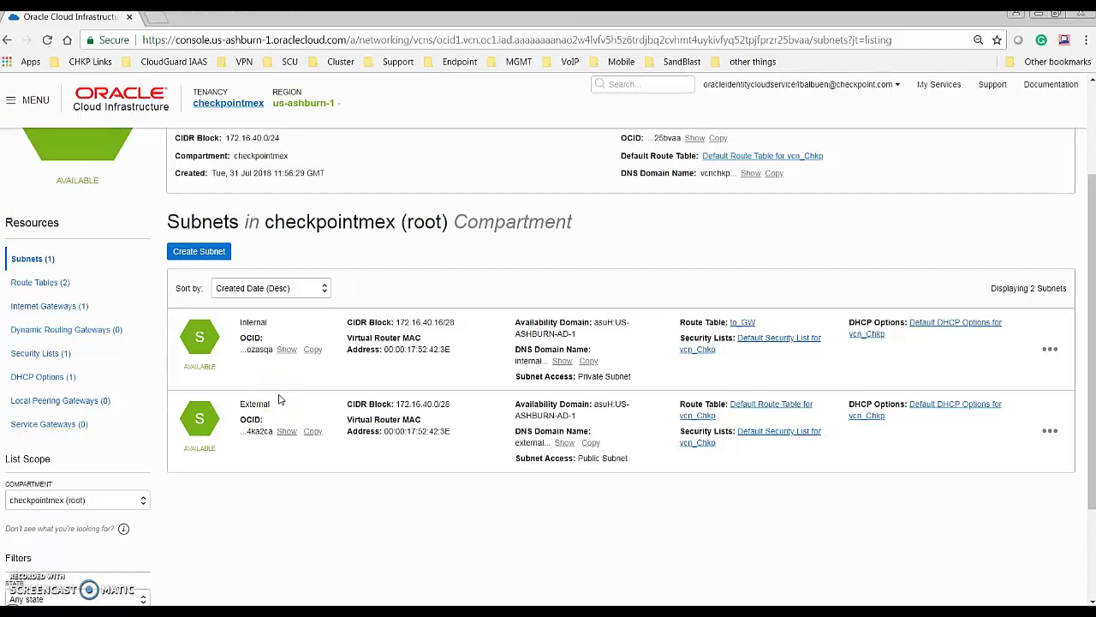
Step: Switch to the PowerPoint slide and review the checklist of Oracle cloud components against the completed setup
scroll(1057, 248, up, 2)
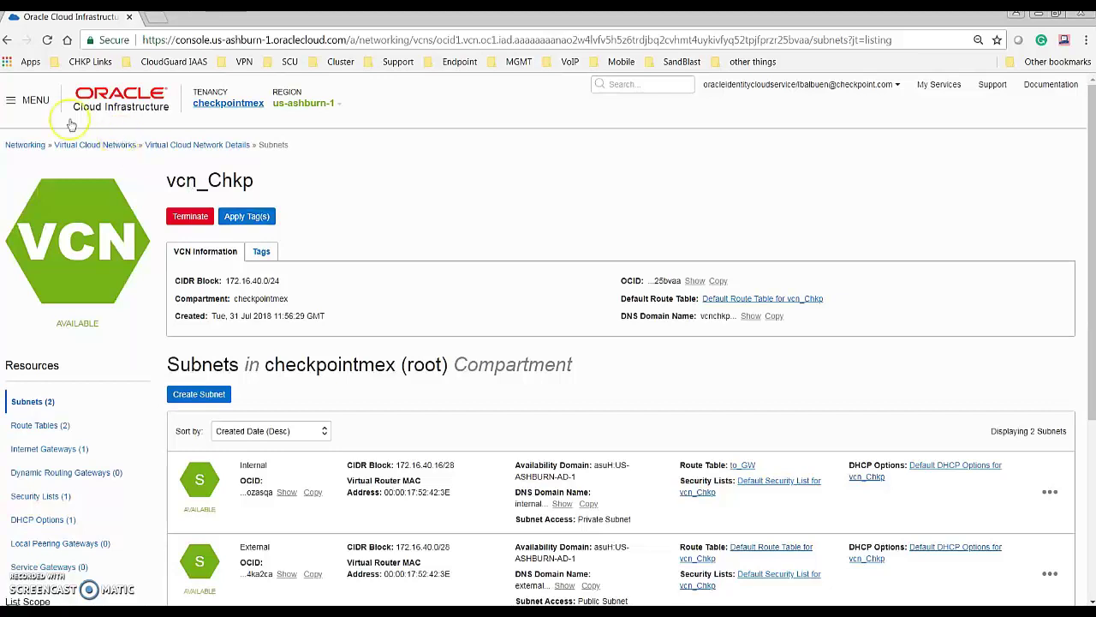
click(38, 104)
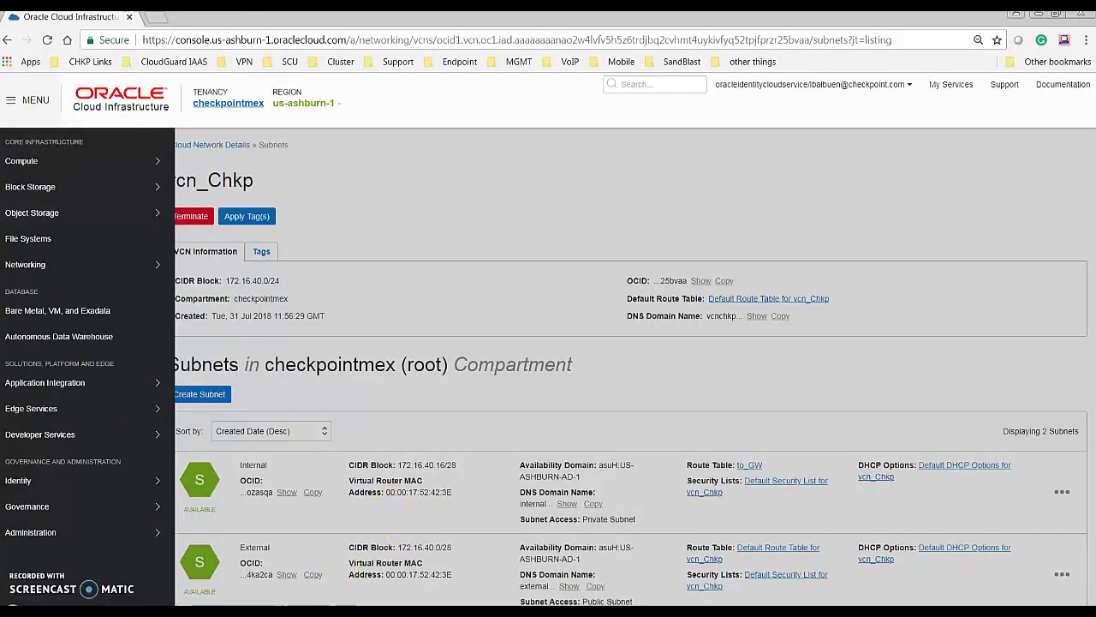
key(alt+Tab)
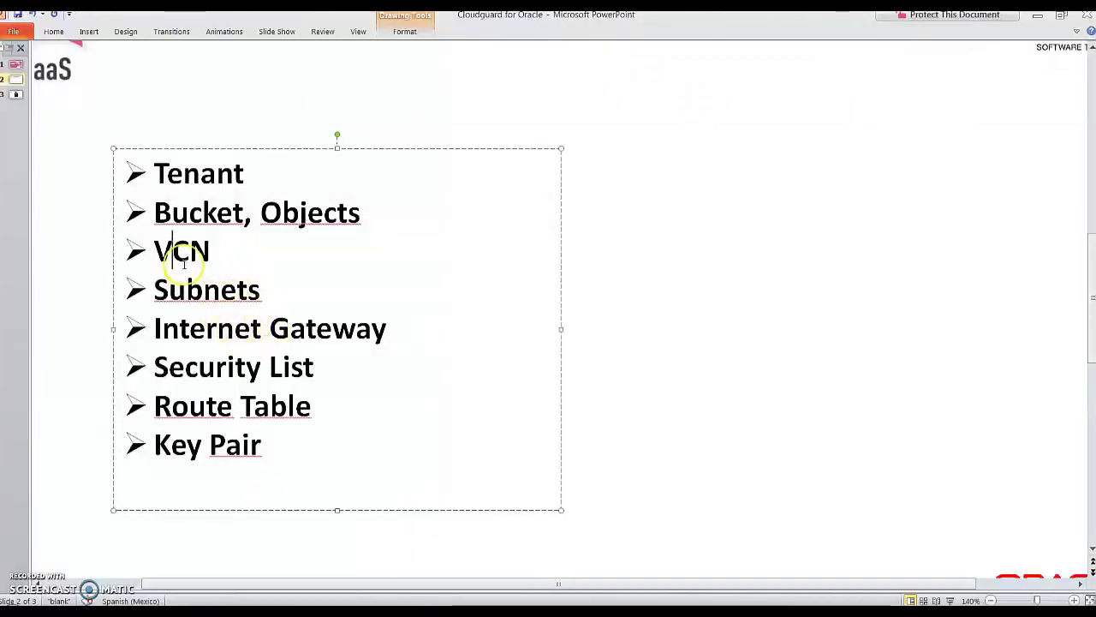
click(179, 188)
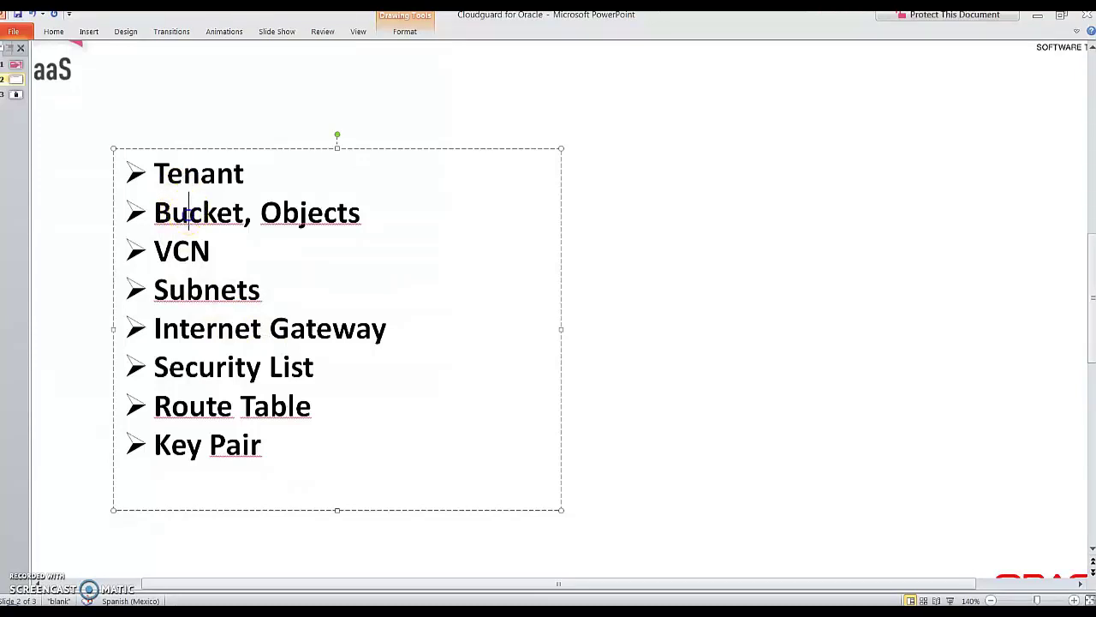
click(214, 249)
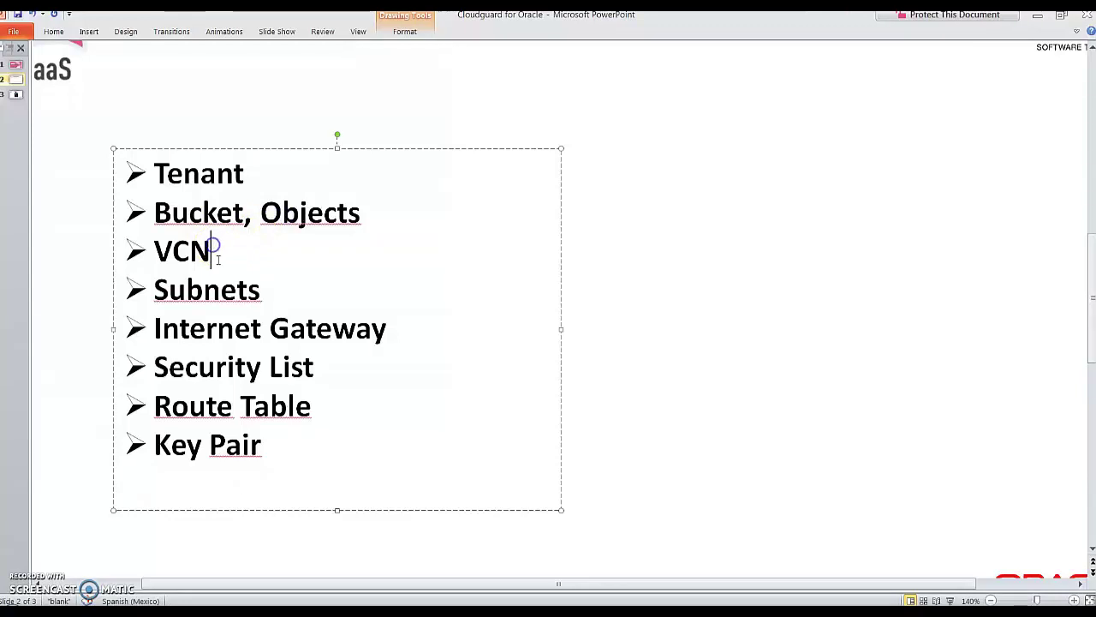
click(271, 328)
click(304, 367)
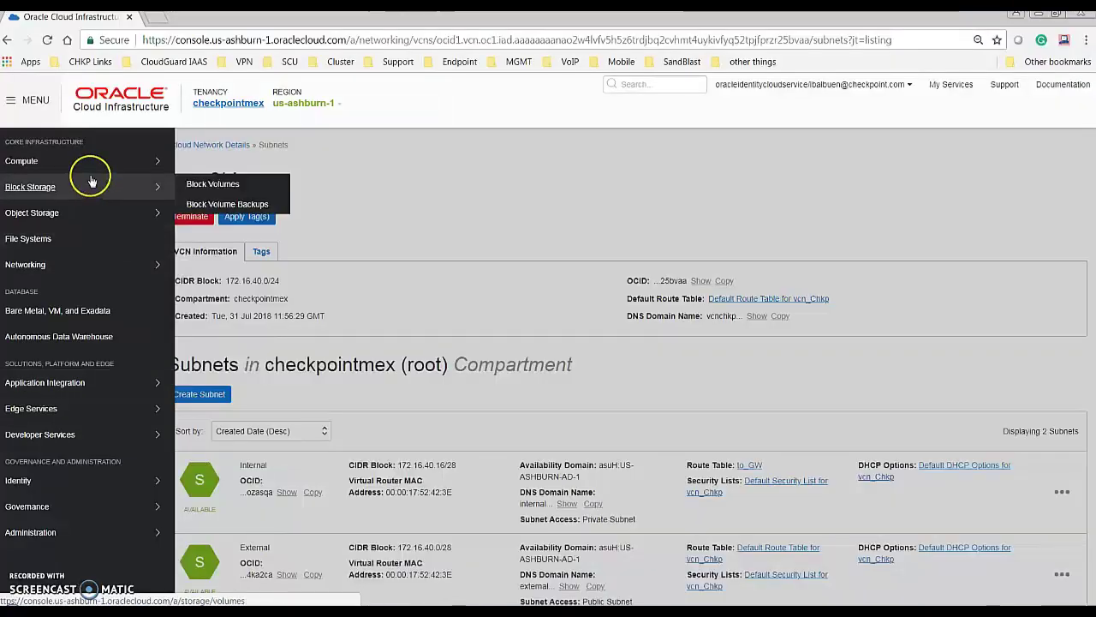
Step: Return to the Oracle Cloud console and start a new compute instance named SG_CheckPoint
mouse_move(127, 165)
click(203, 158)
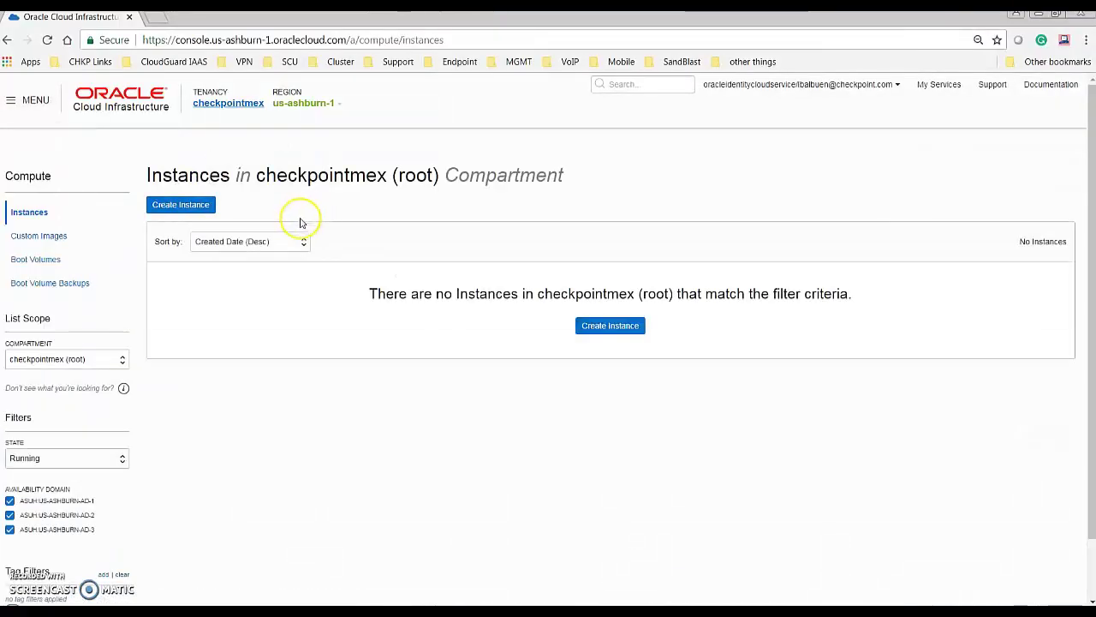
click(619, 326)
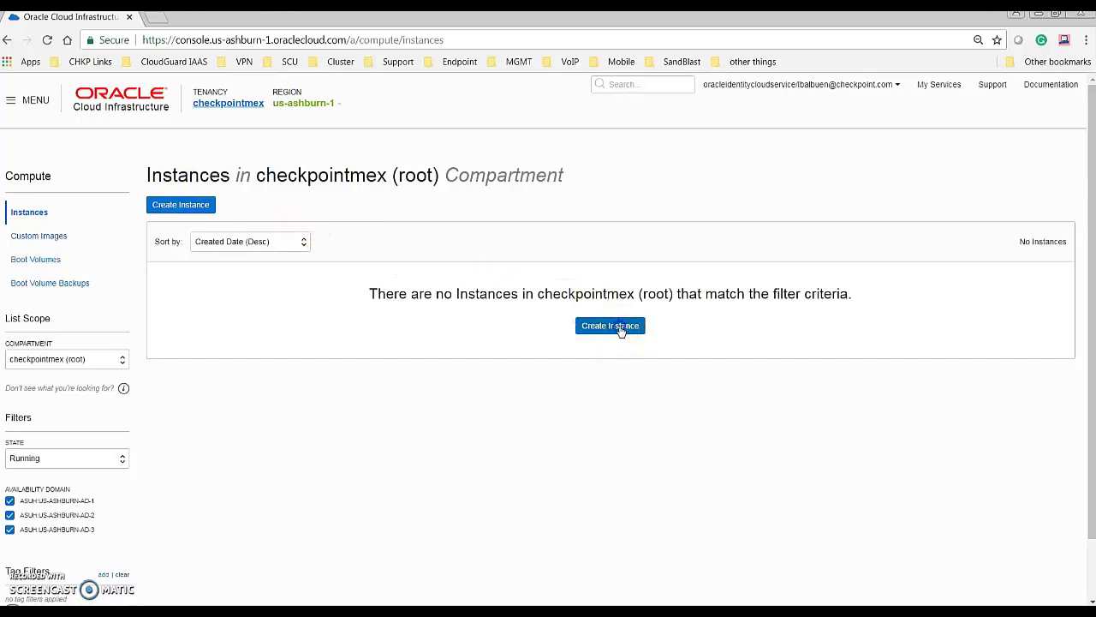
drag(419, 252, 239, 248)
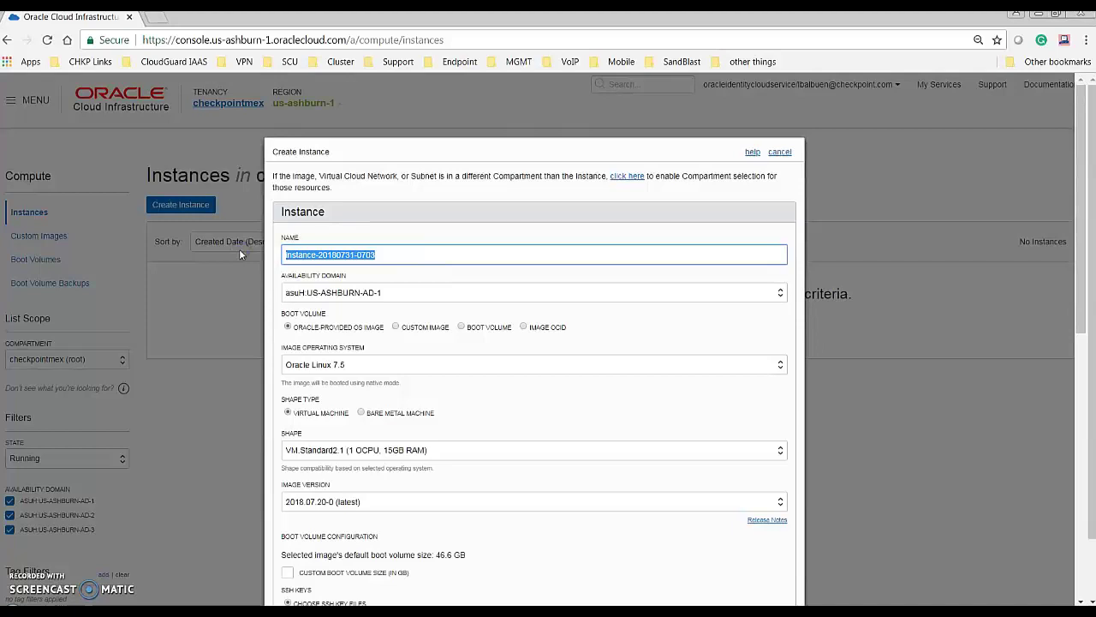
text(SG_Chkp)
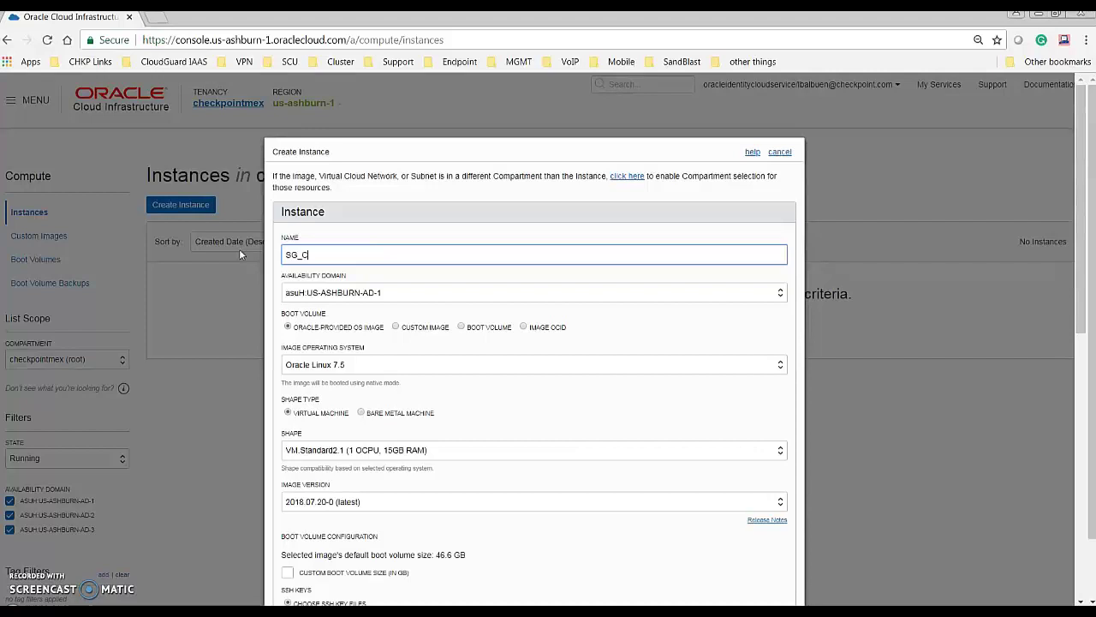
key(BackSpace)
key(BackSpace)
text(ec)
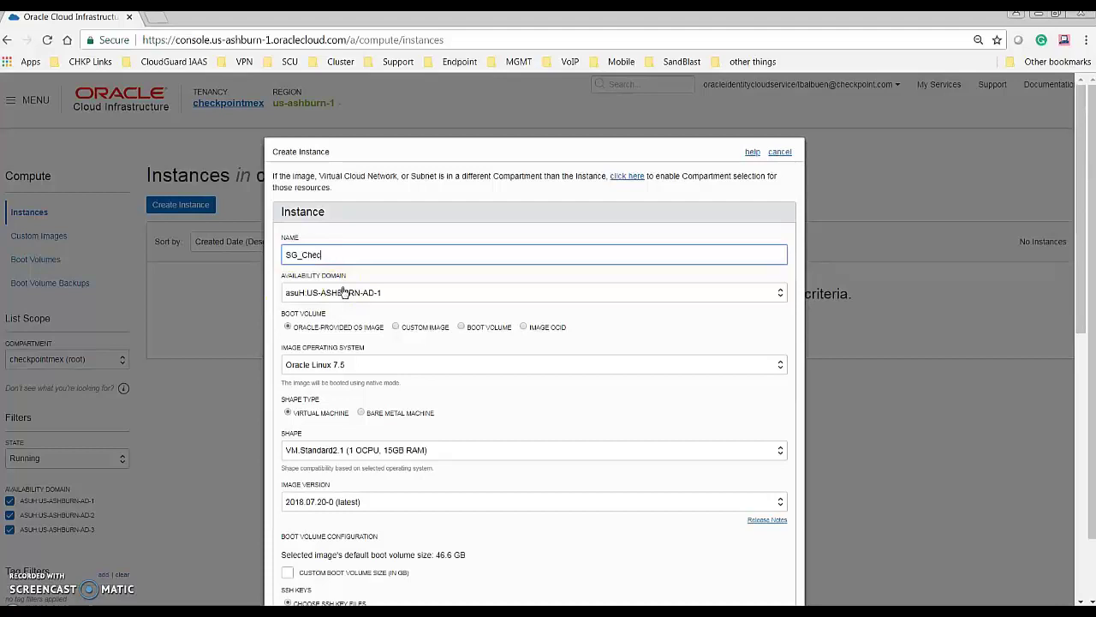
text(kPoint)
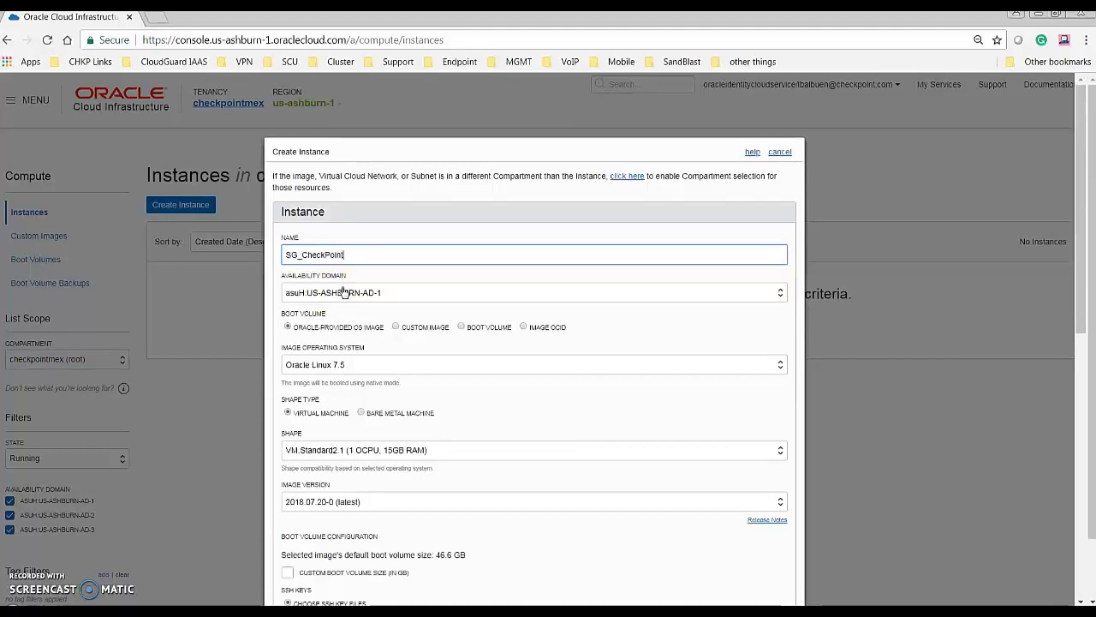
Step: Keep availability domain asuH:US-ASHBURN-AD-1 and set the instance to boot from the custom image R80.10
click(377, 295)
click(397, 328)
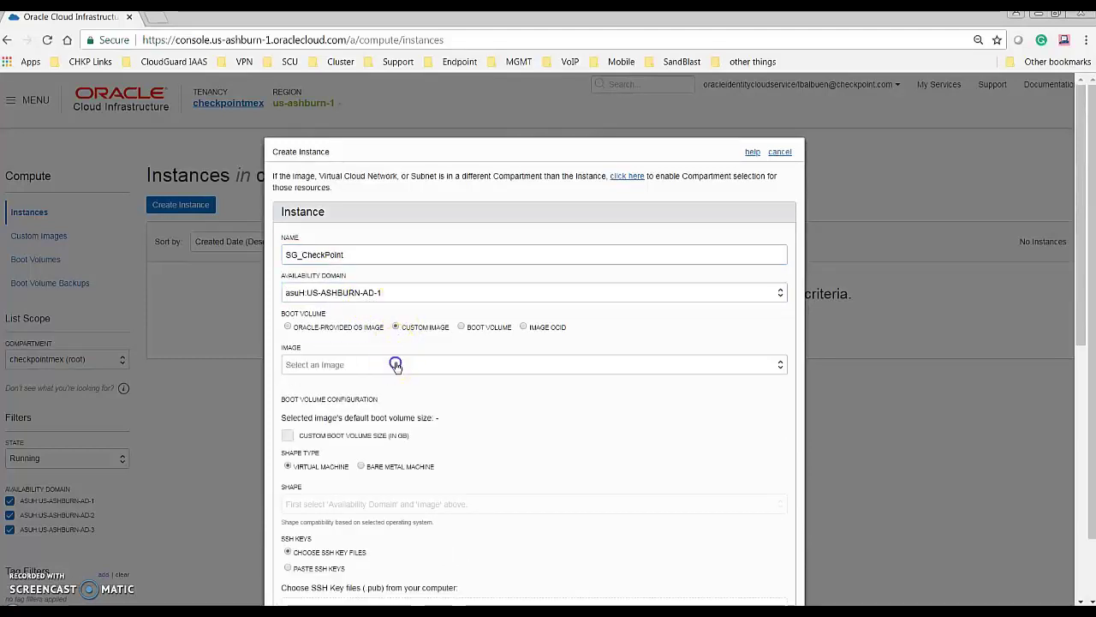
click(396, 365)
click(380, 394)
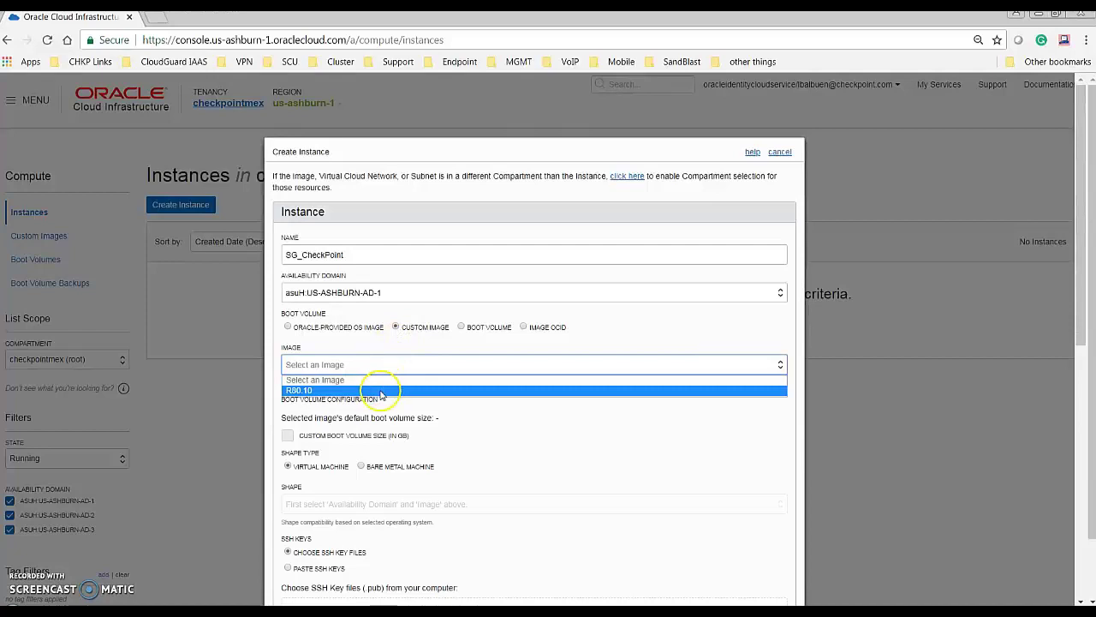
click(380, 392)
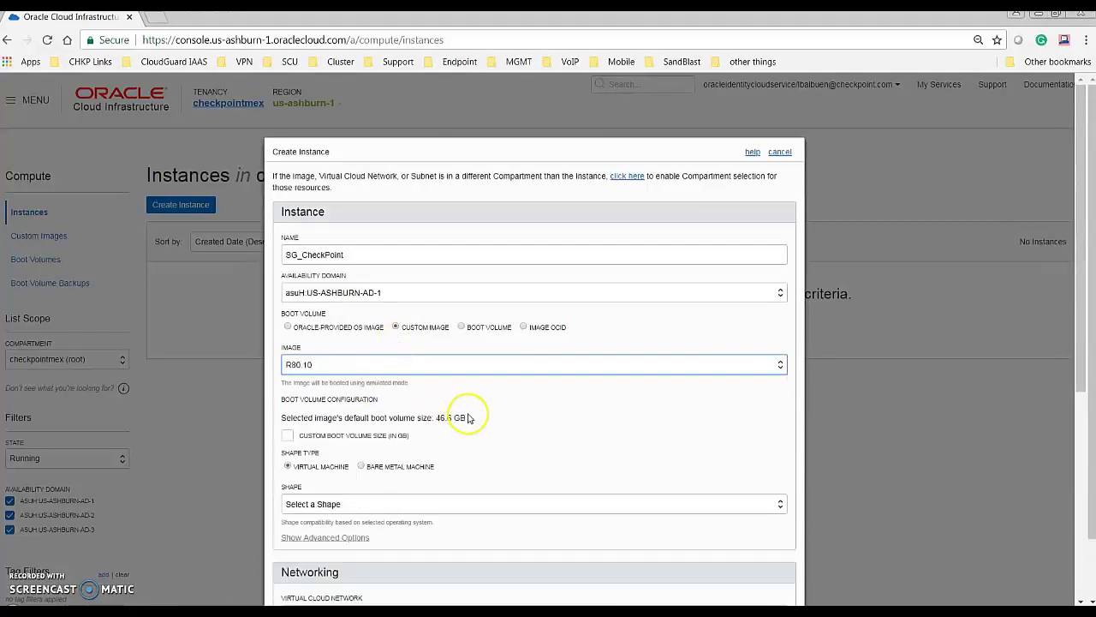
Step: Enable a custom boot volume size for the instance and set it to 80 GB
click(289, 437)
click(318, 467)
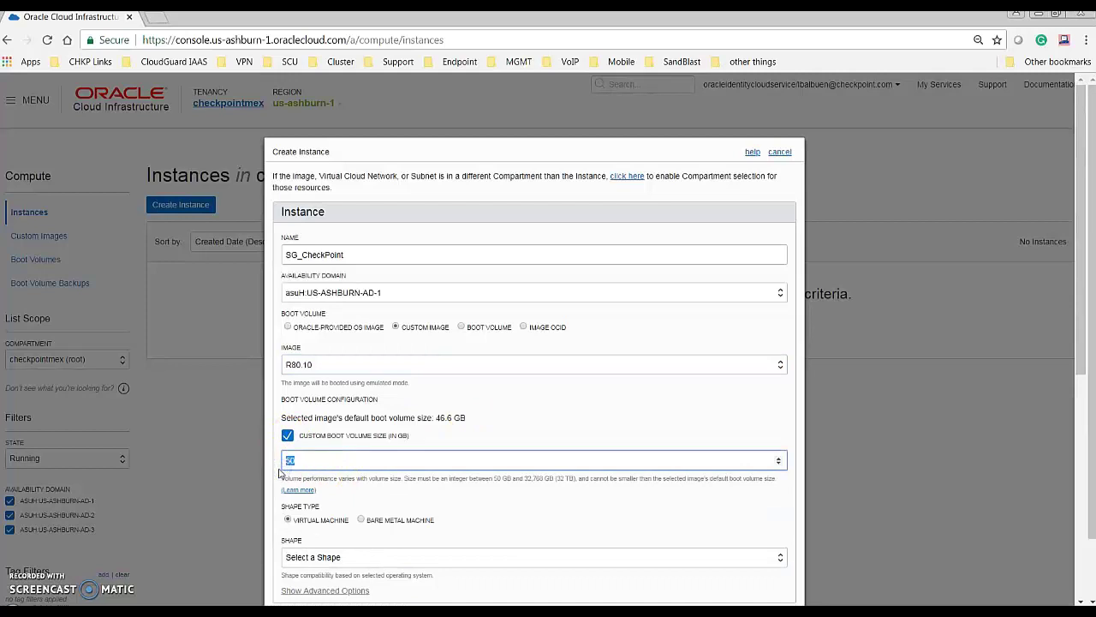
text(80)
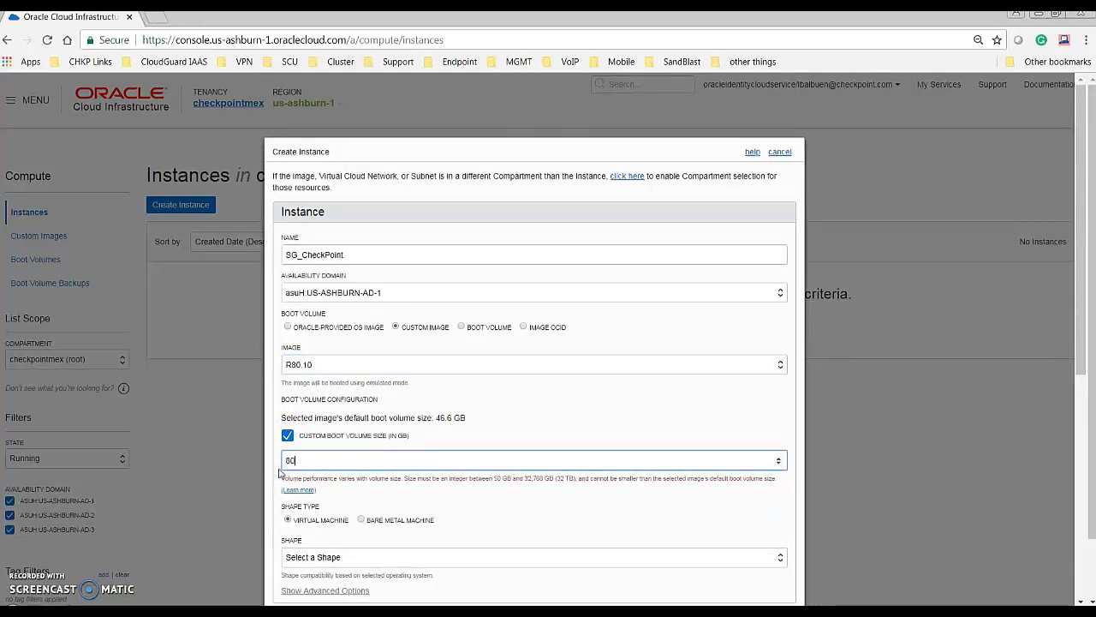
drag(1079, 264, 1093, 387)
scroll(1093, 387, down, 1)
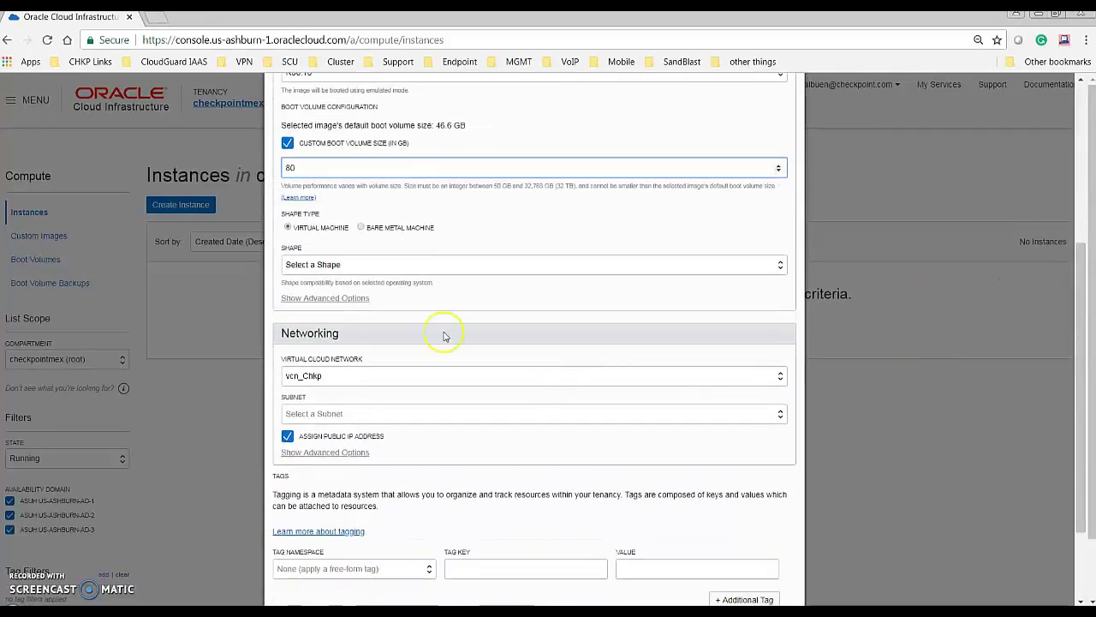
Step: Set the instance shape to VM.Standard1.2 (2 OCPUs, 14GB RAM) and choose to paste SSH keys in its advanced options
click(358, 265)
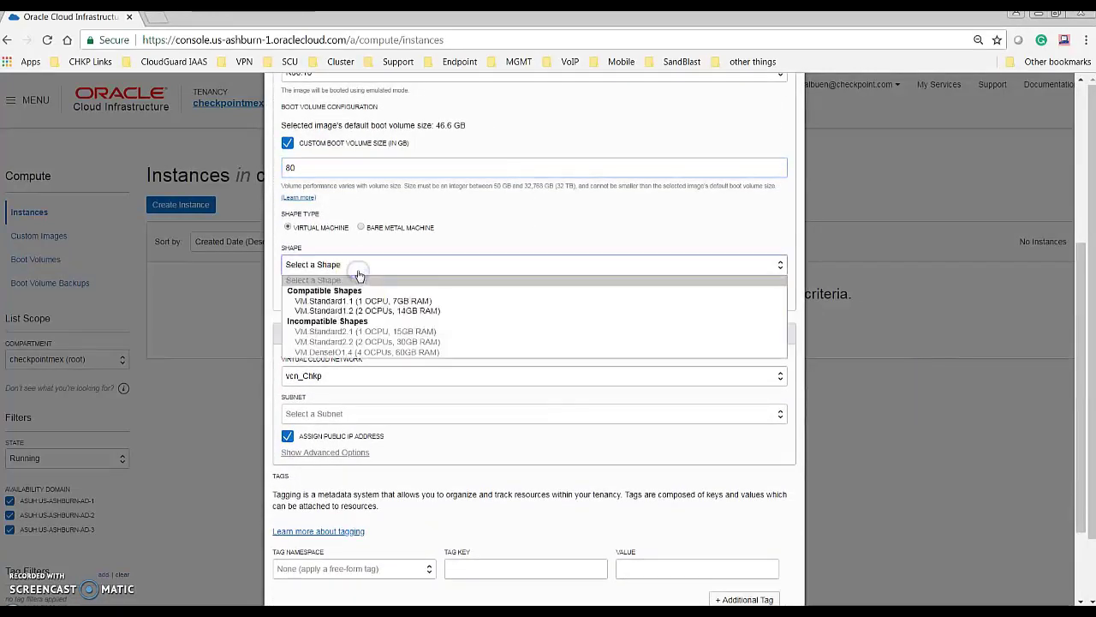
click(374, 311)
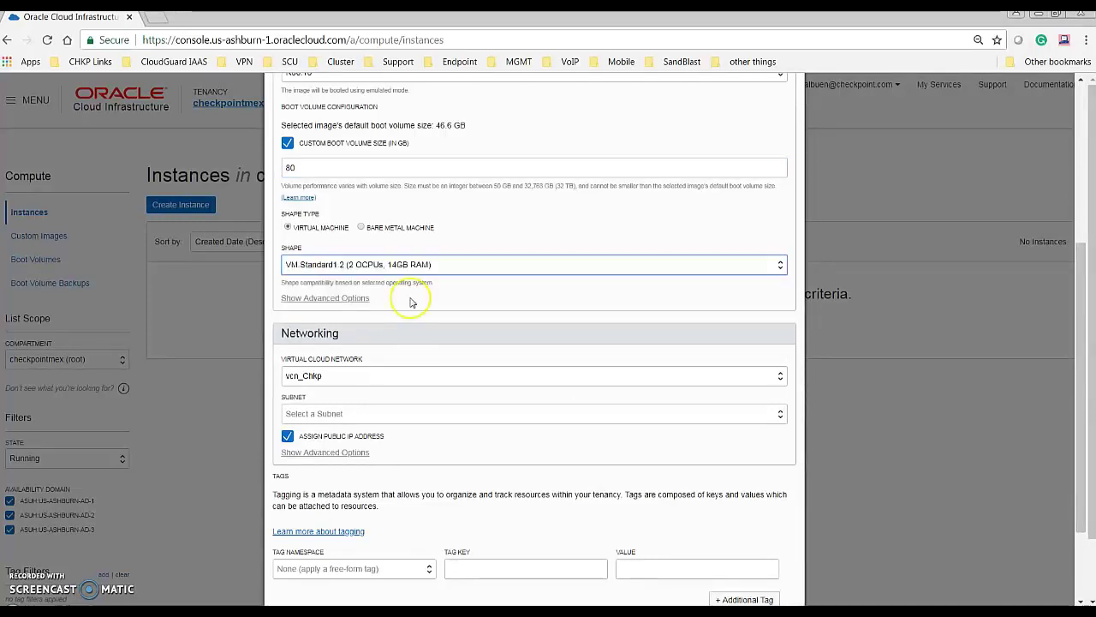
click(359, 299)
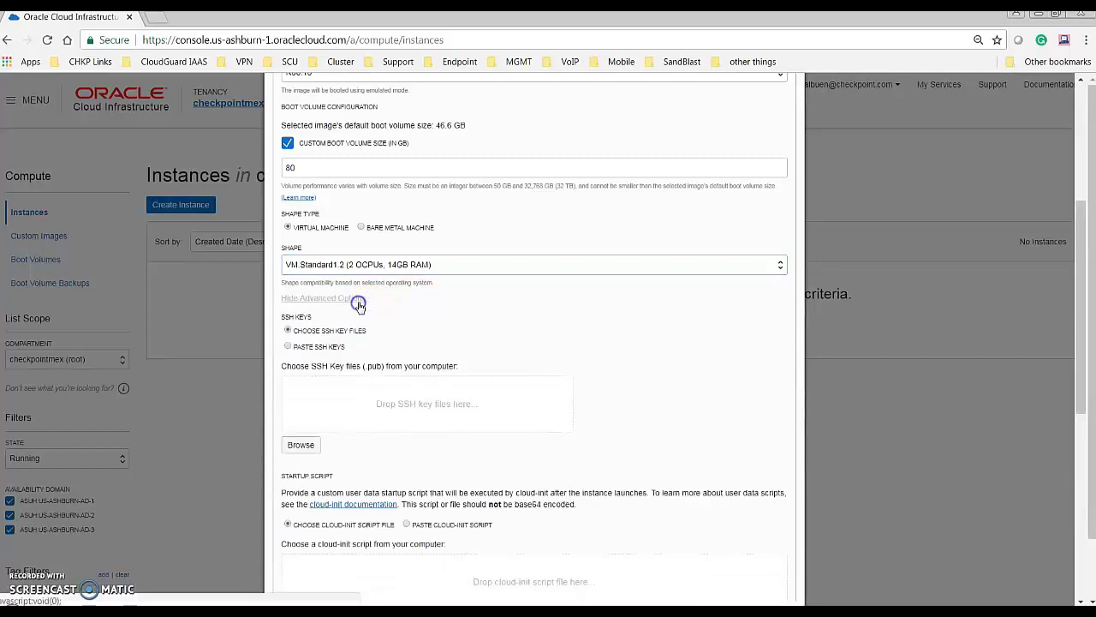
click(318, 347)
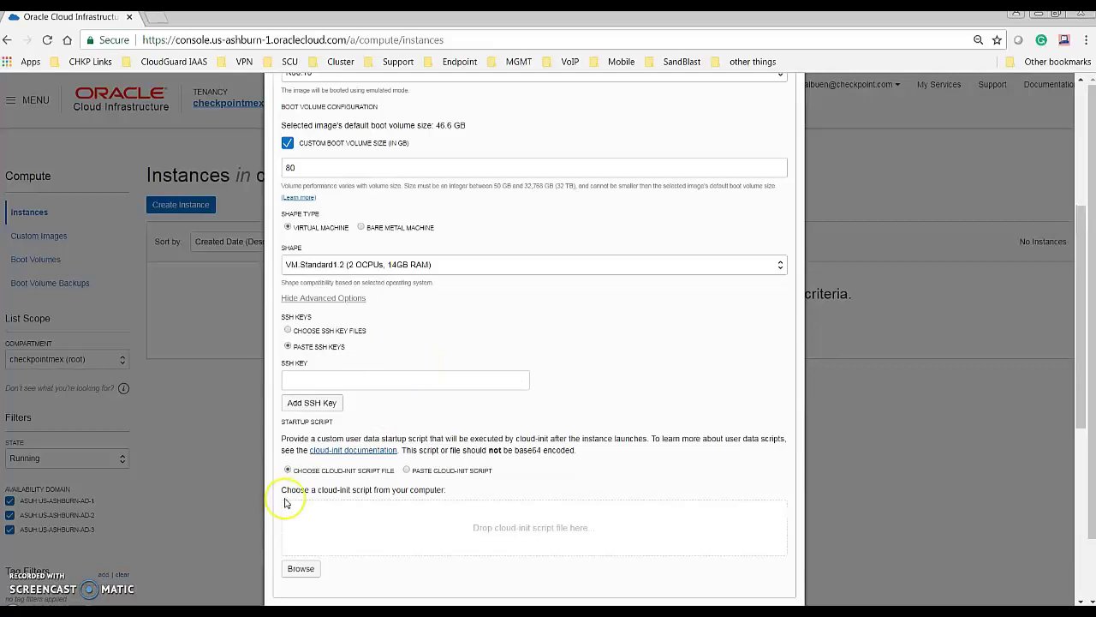
Step: Copy the full public key from PuTTY Key Generator and paste it as the instance's SSH key in the Oracle Cloud console
key(alt+Tab)
click(567, 239)
click(567, 240)
drag(565, 241, 657, 275)
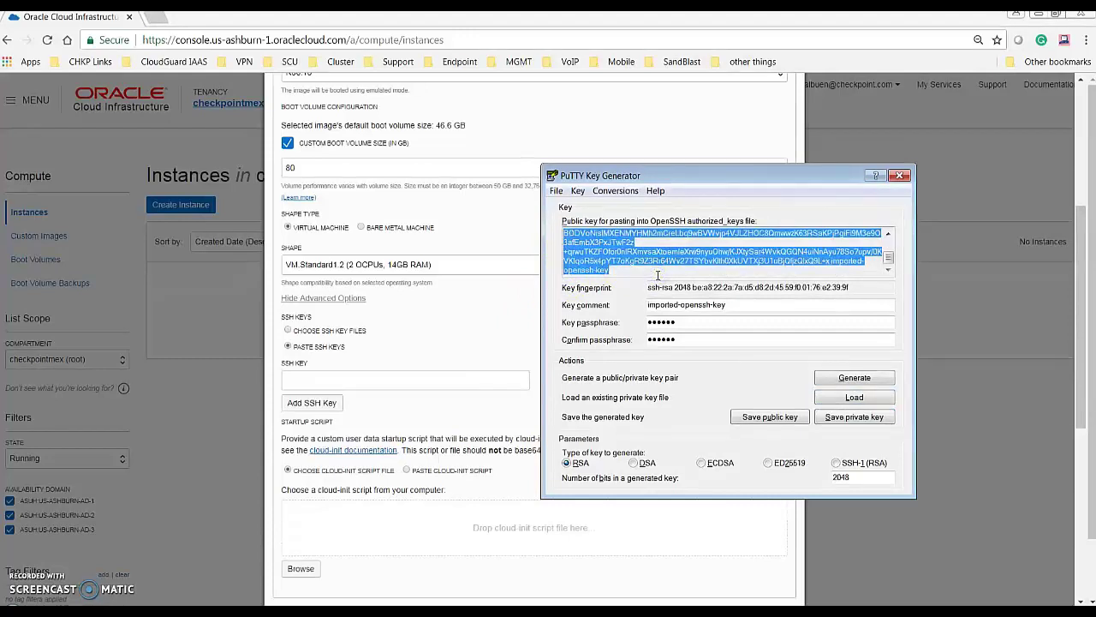
click(293, 382)
key(ctrl+v)
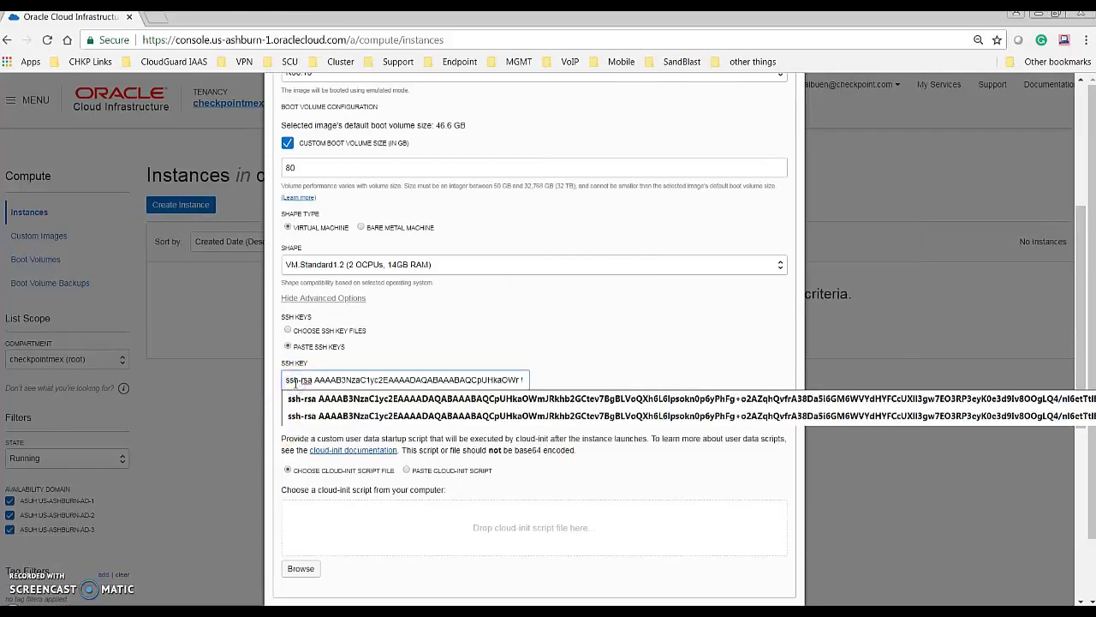
click(462, 323)
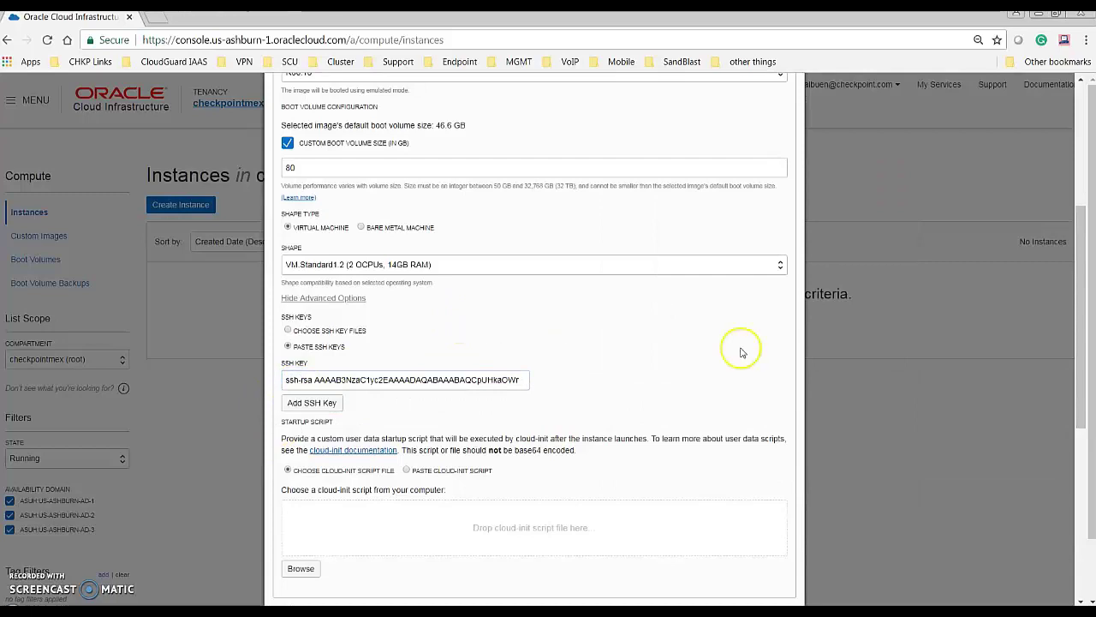
Step: Keep vcn_Chkp as the instance's virtual cloud network and assign it to the External subnet
click(1082, 304)
drag(1082, 304, 1083, 445)
click(502, 322)
click(486, 341)
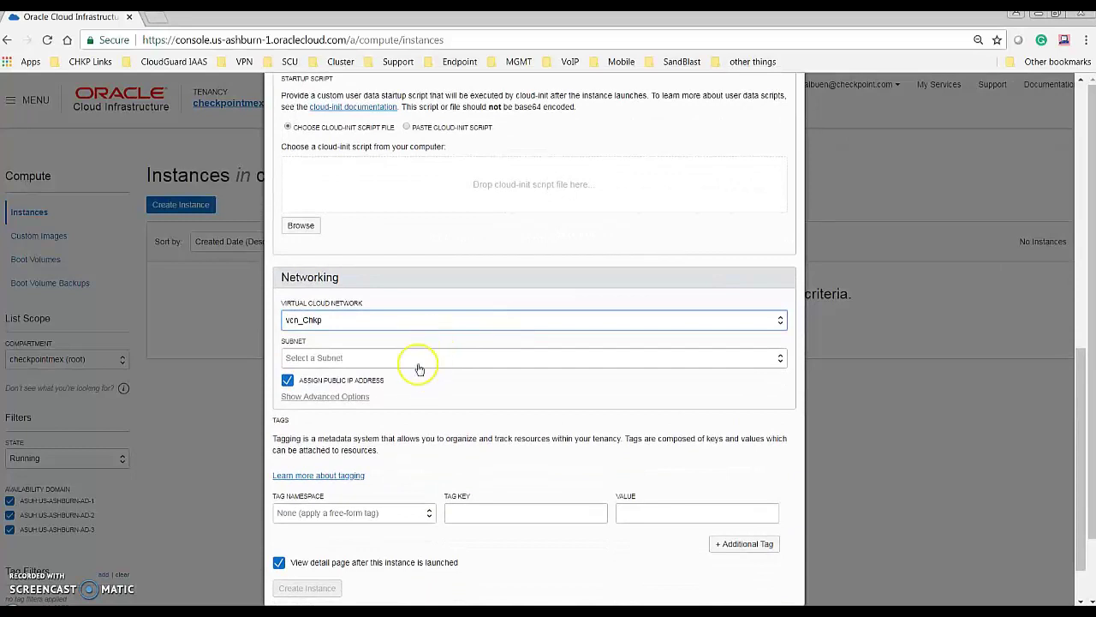
click(417, 360)
click(377, 415)
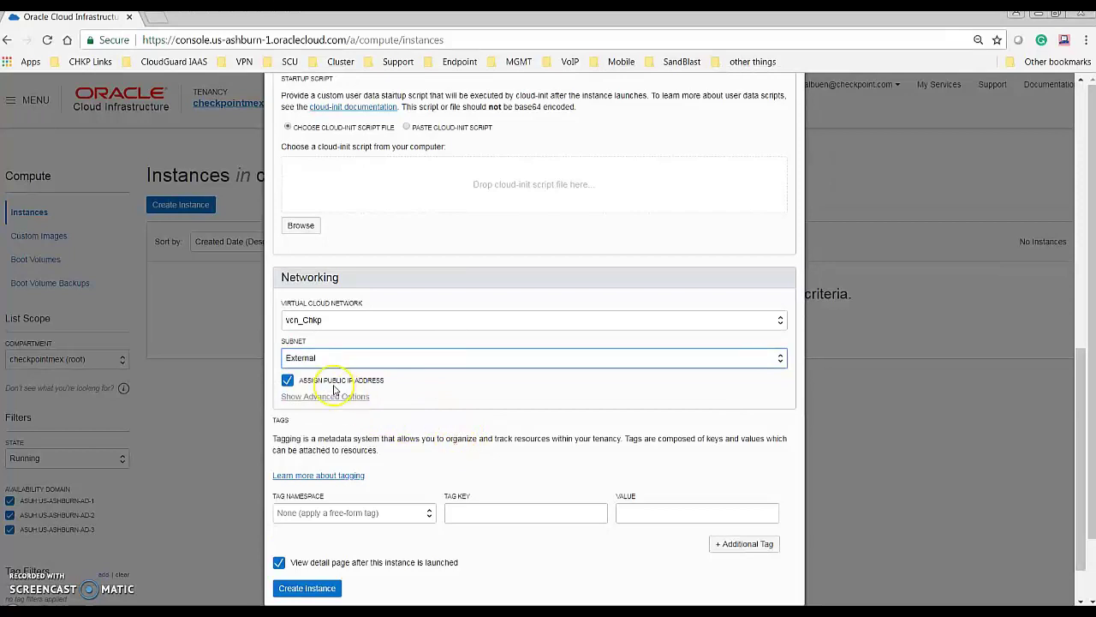
Step: Start the instance's private IP address with 172.16.40. in the advanced networking options, and consult the network diagram slide in PowerPoint for the external address
click(363, 400)
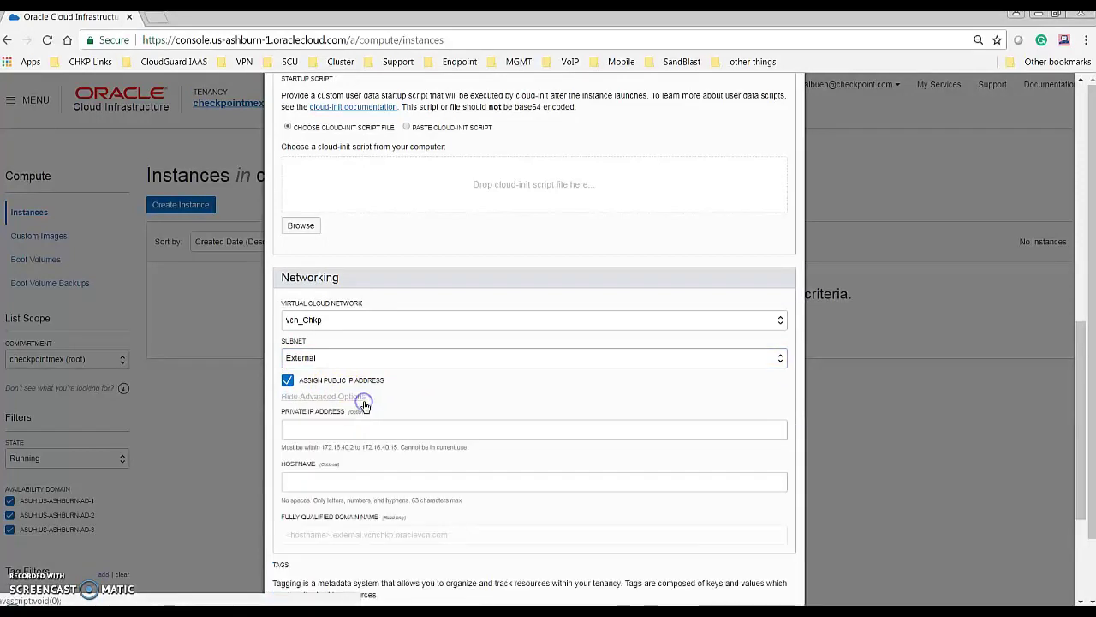
click(366, 428)
text(17)
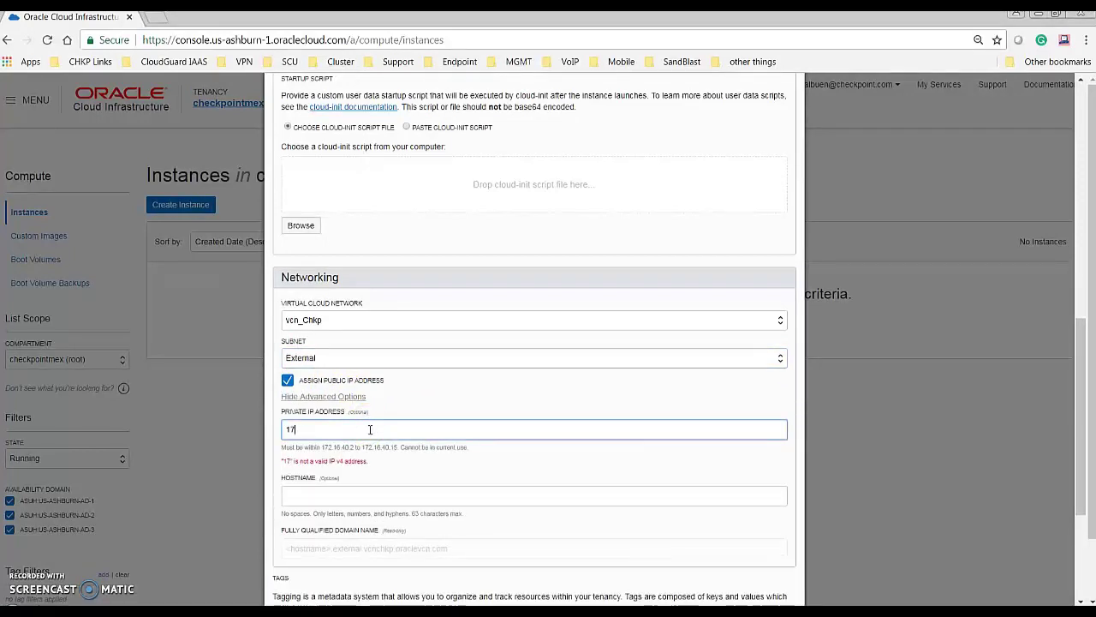
text(2.16.40)
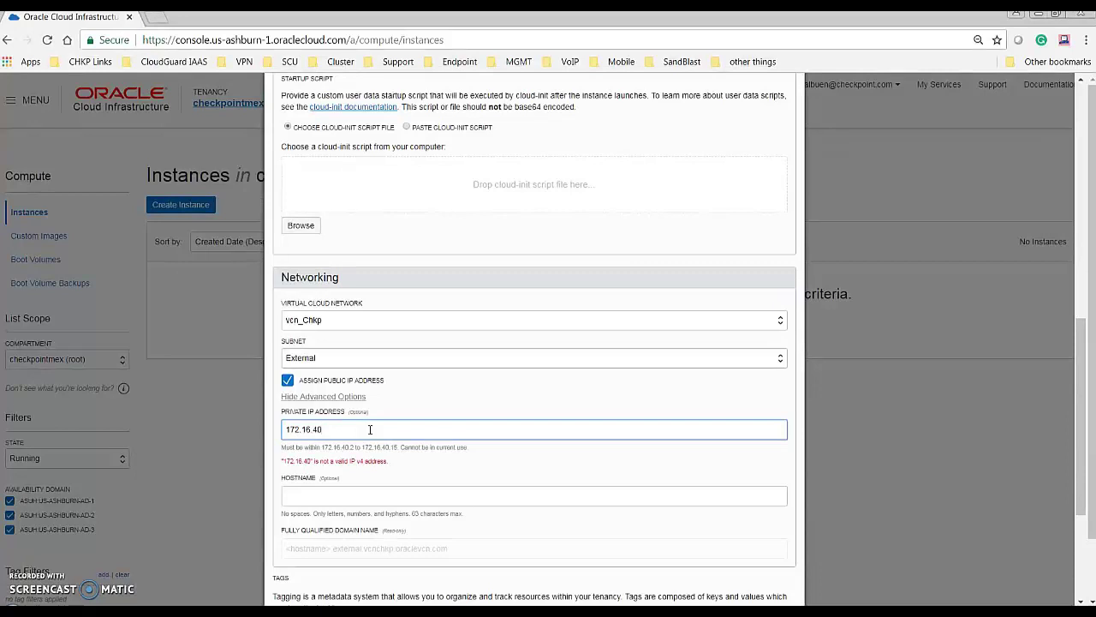
text(.)
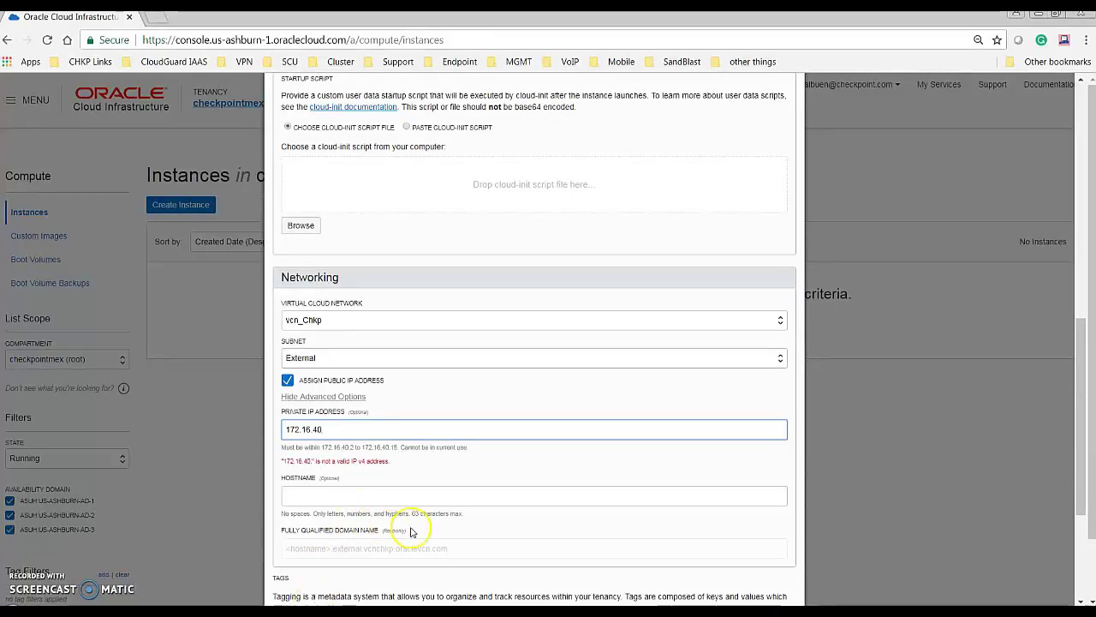
text(1)
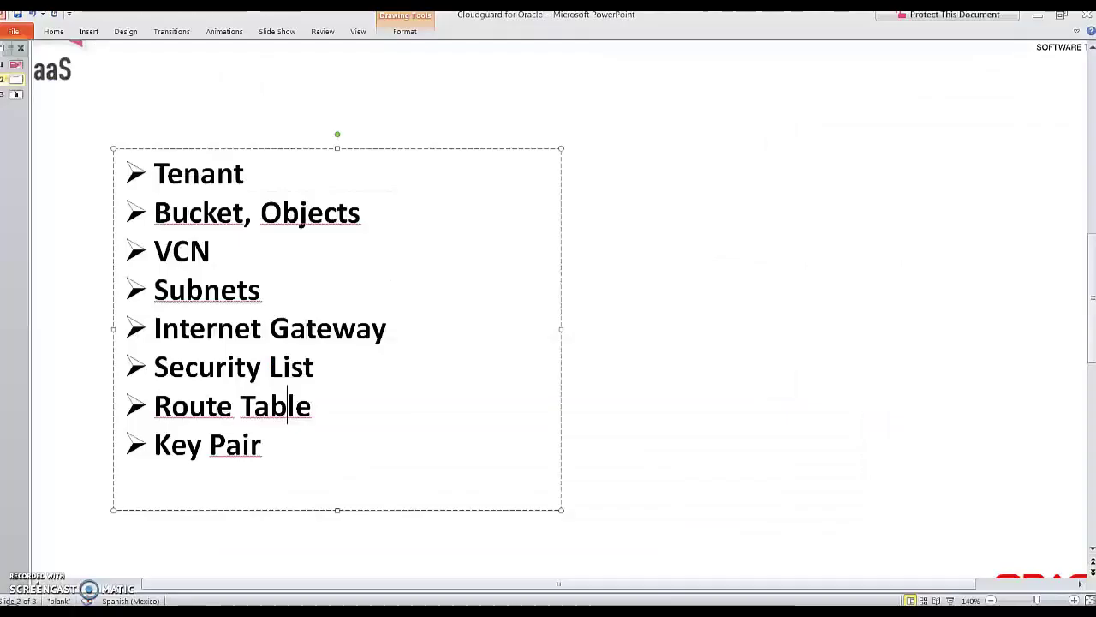
click(15, 94)
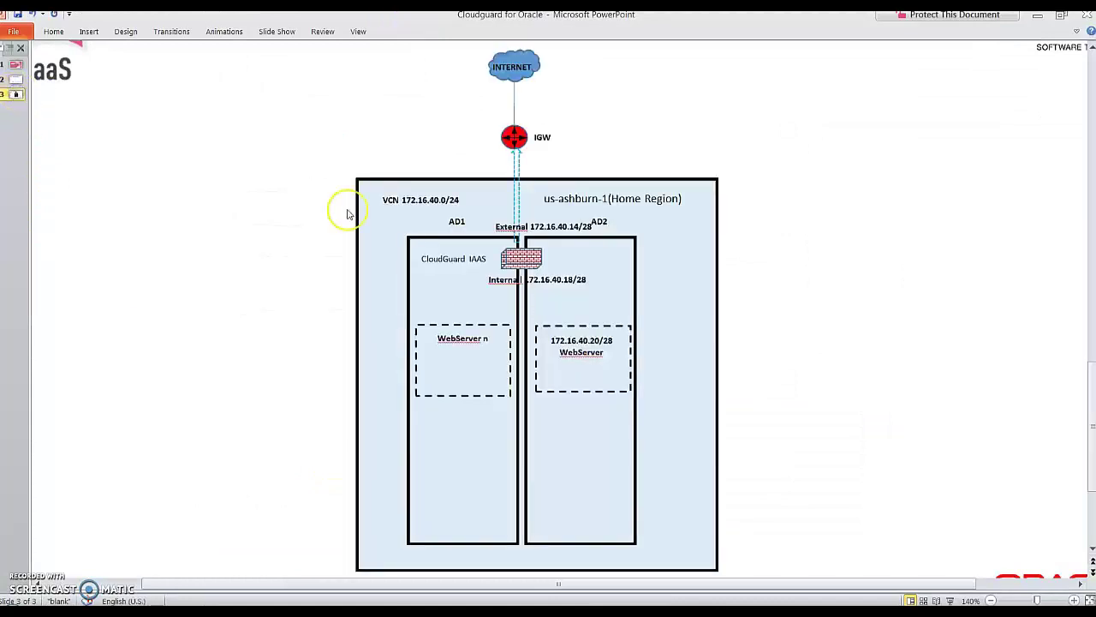